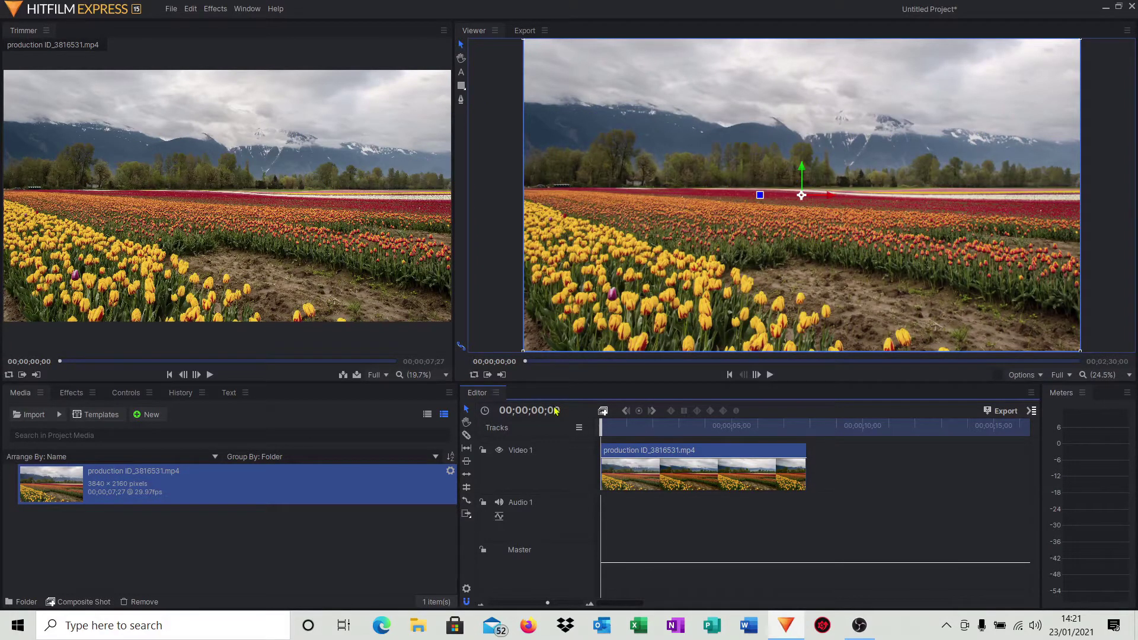
Preview the first few seconds of the tulip clip production ID_3816531.mp4 in the Viewer.
click(770, 375)
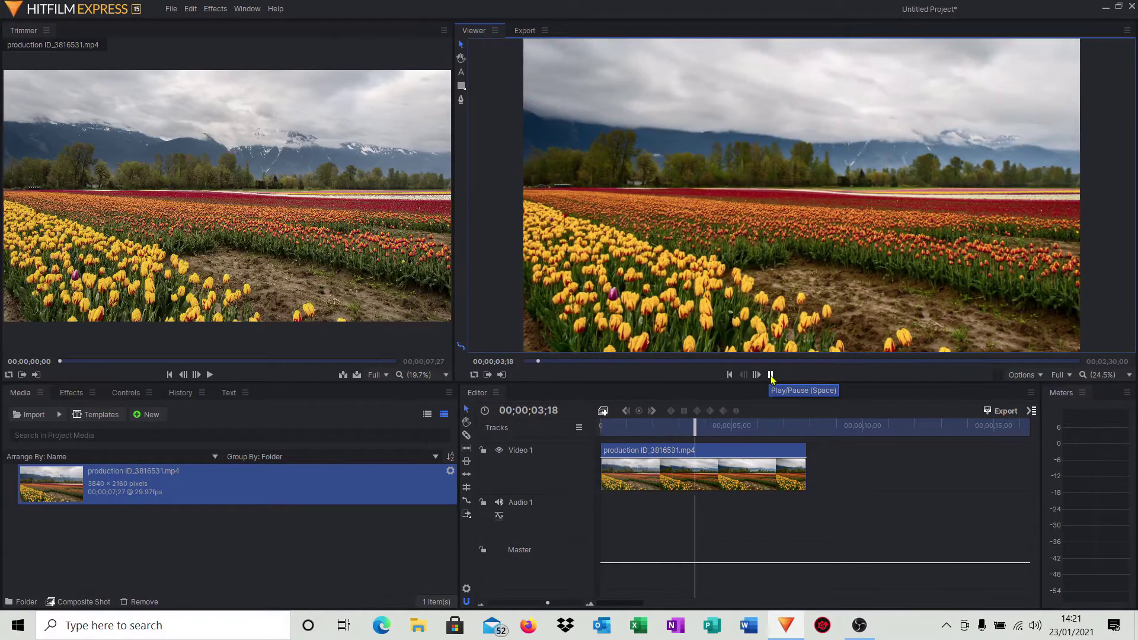
click(771, 375)
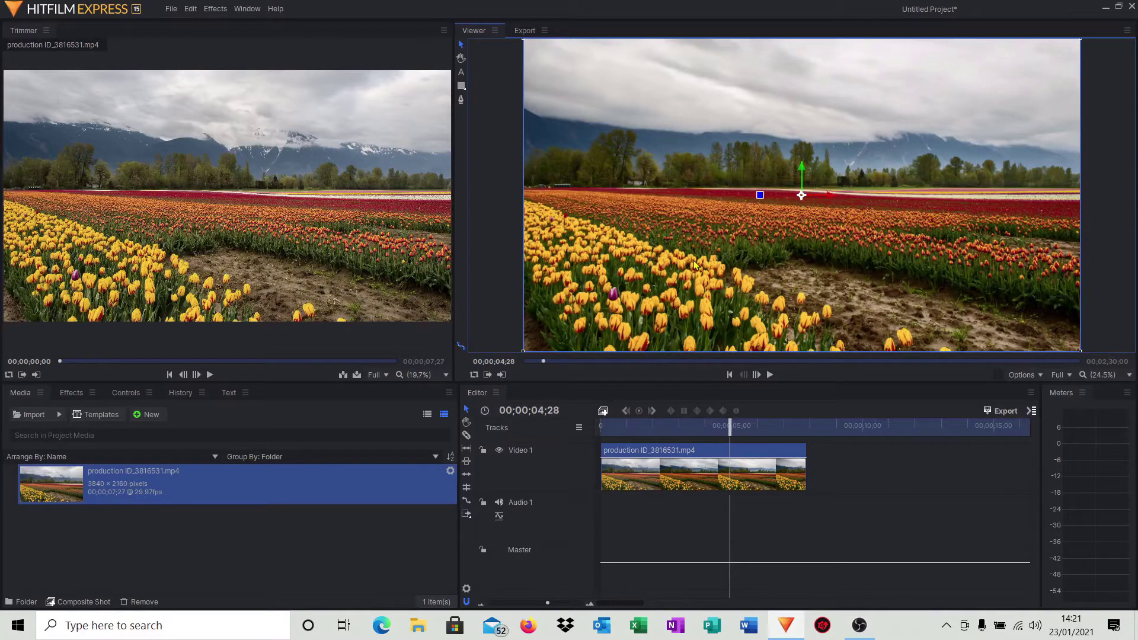
Convert the tulip clip into a composite shot and select Quick 3D Rain from a 'rain' effects search.
click(605, 415)
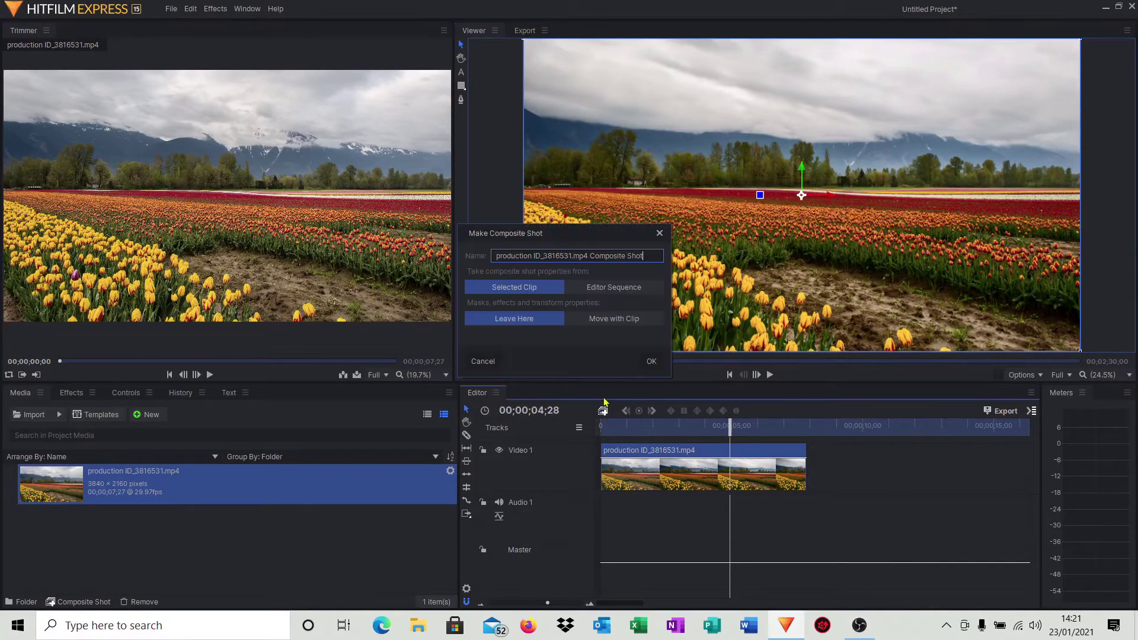
click(651, 361)
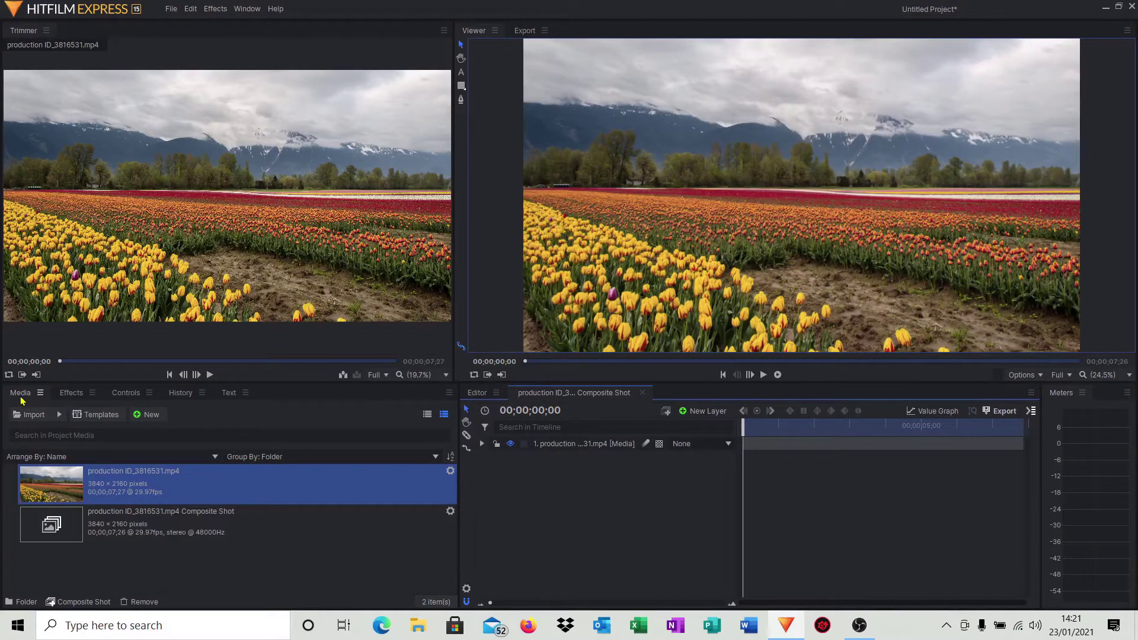
click(69, 394)
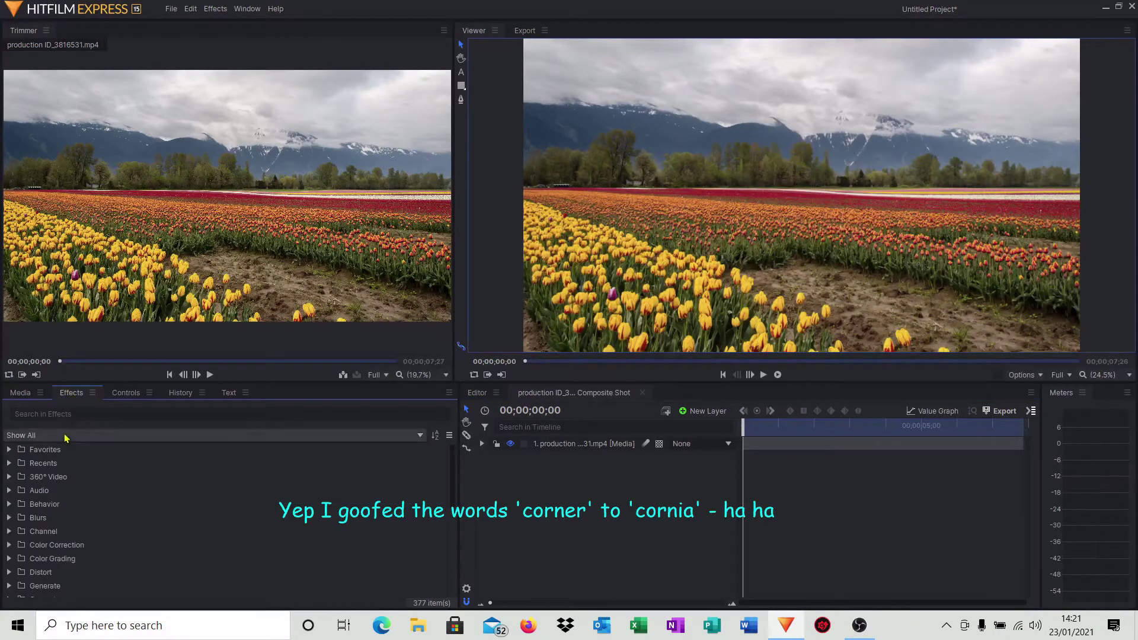
click(67, 414)
text(c)
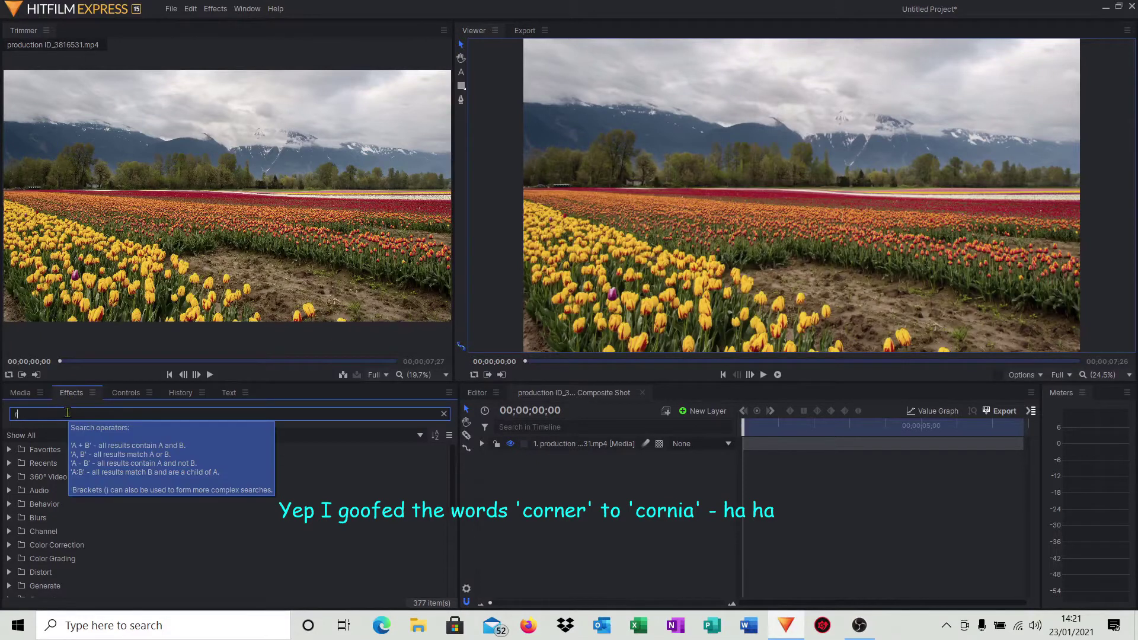
text(ain)
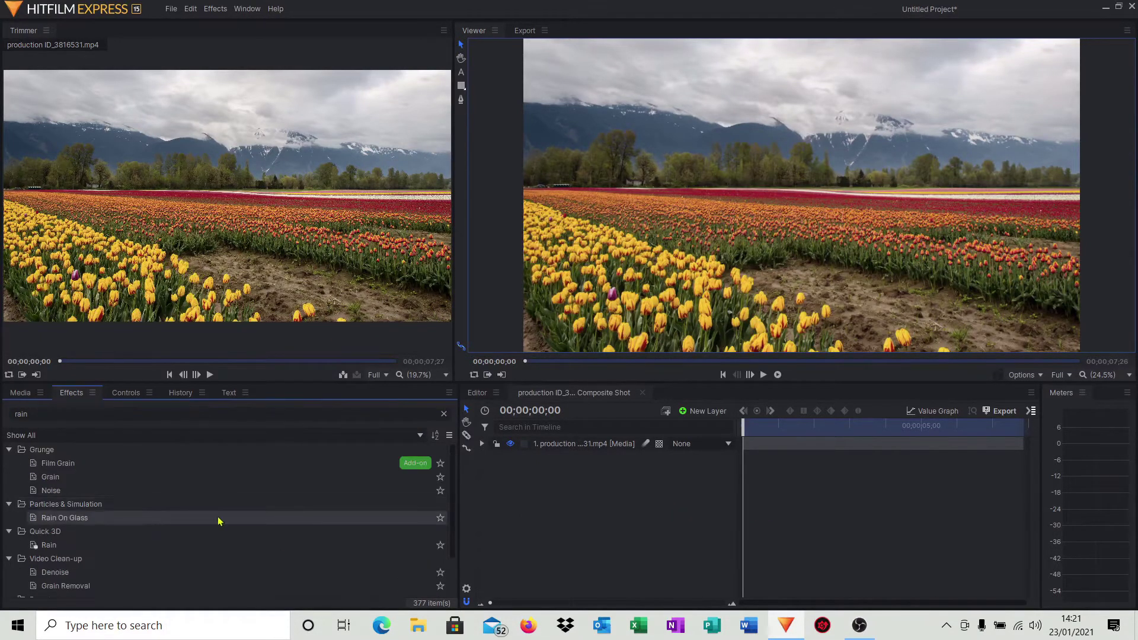
click(42, 547)
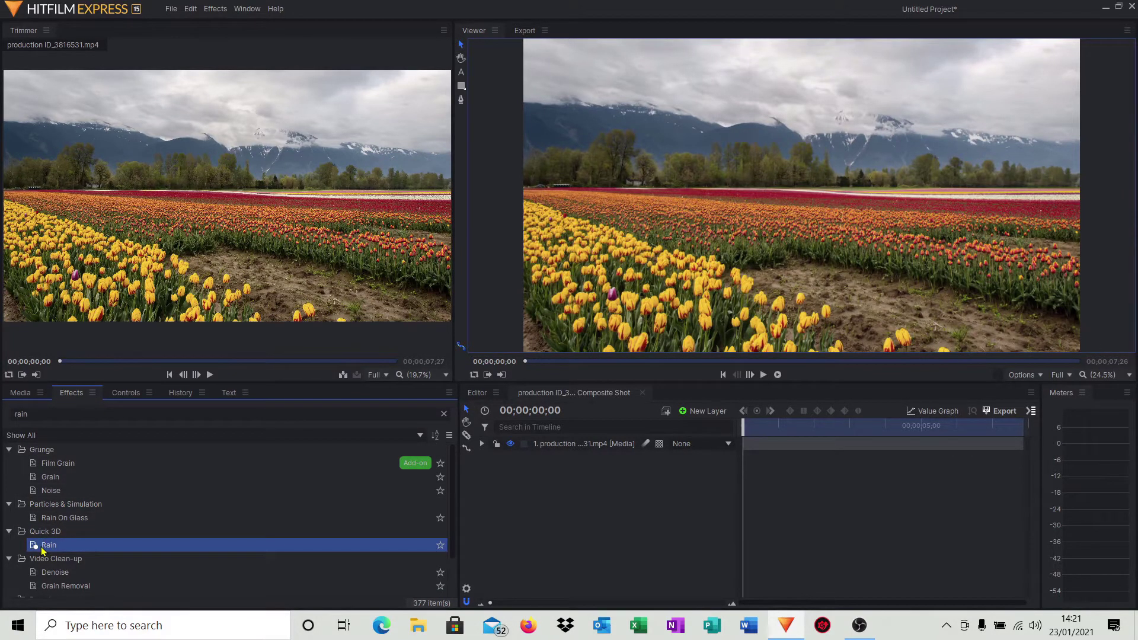
Add the Rain effect as a new layer above the tulip clip and preview it.
drag(42, 551, 567, 440)
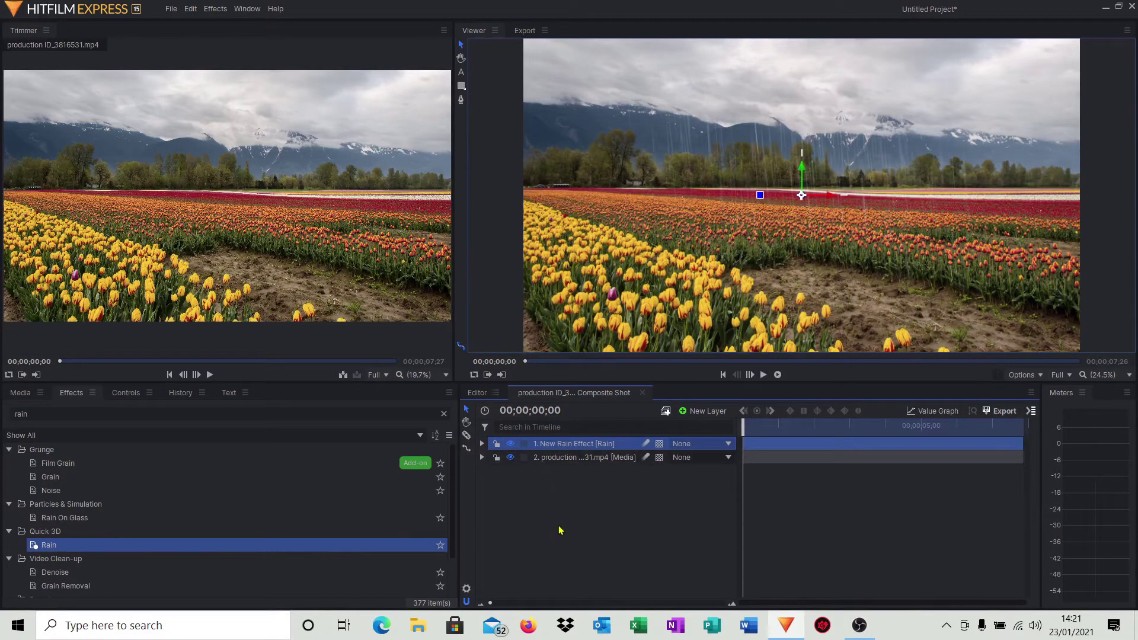
click(764, 375)
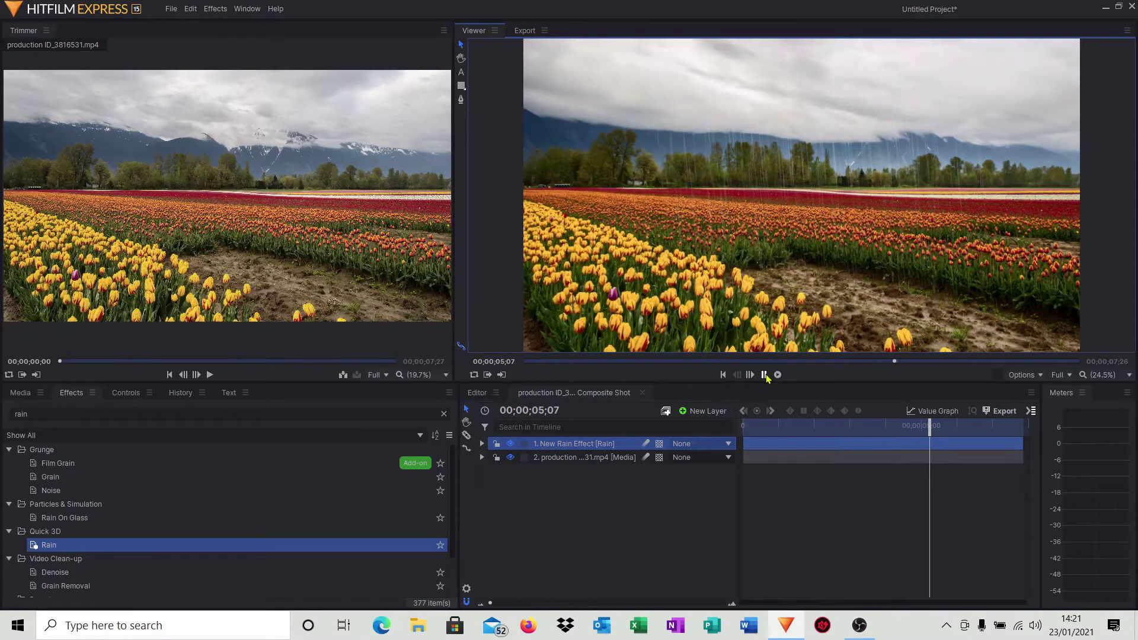
click(763, 374)
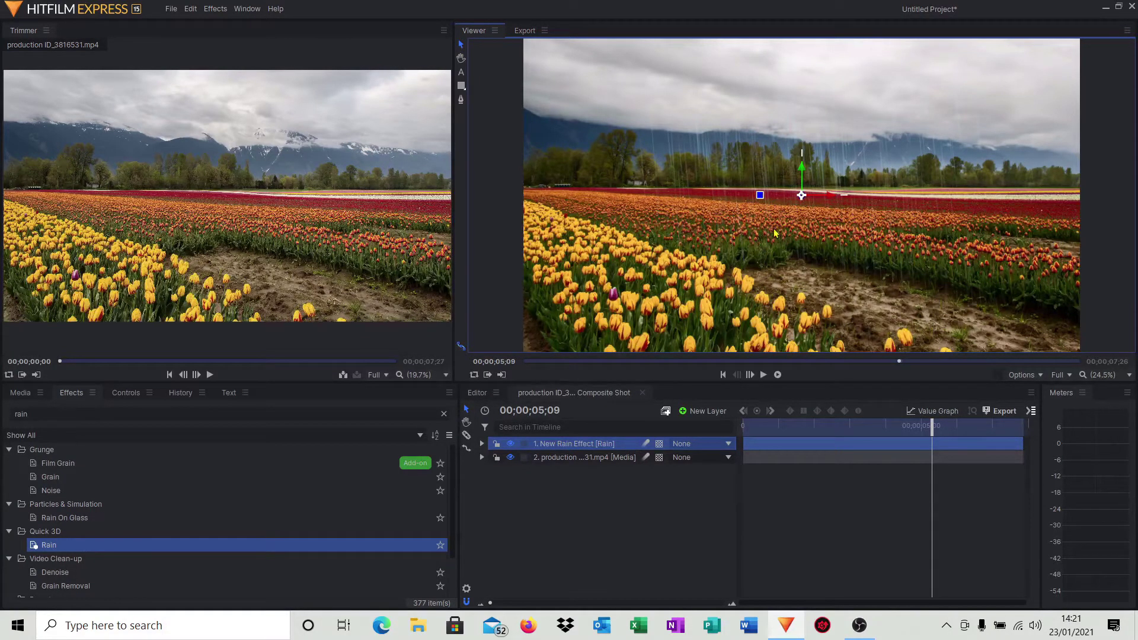
Hide the tulip footage layer and preview the rain alone from the start.
click(511, 460)
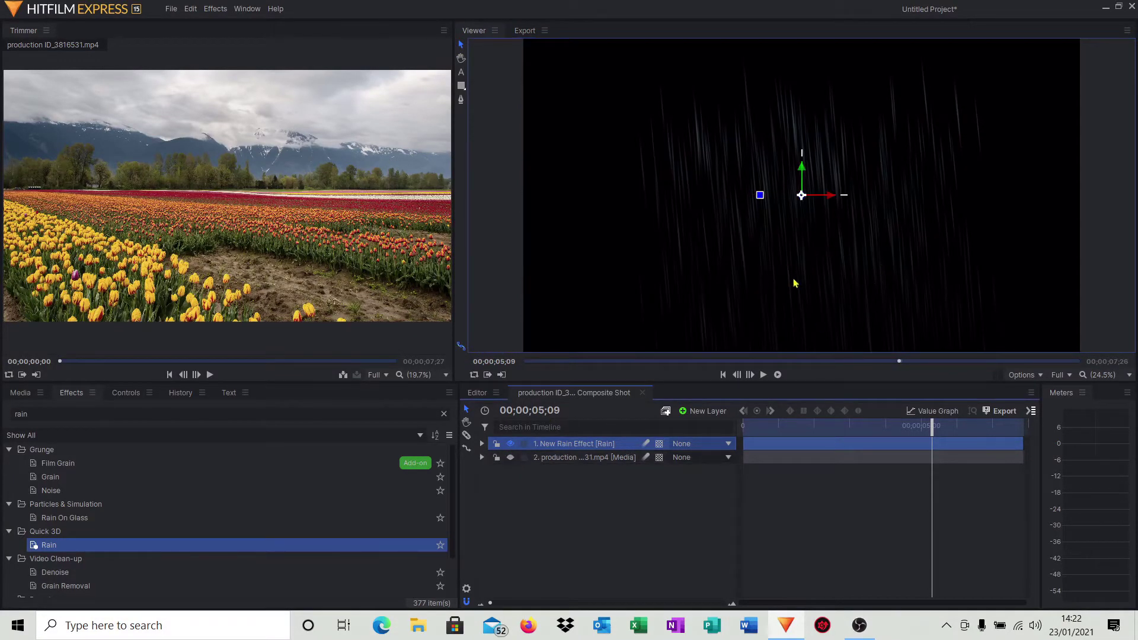
click(724, 374)
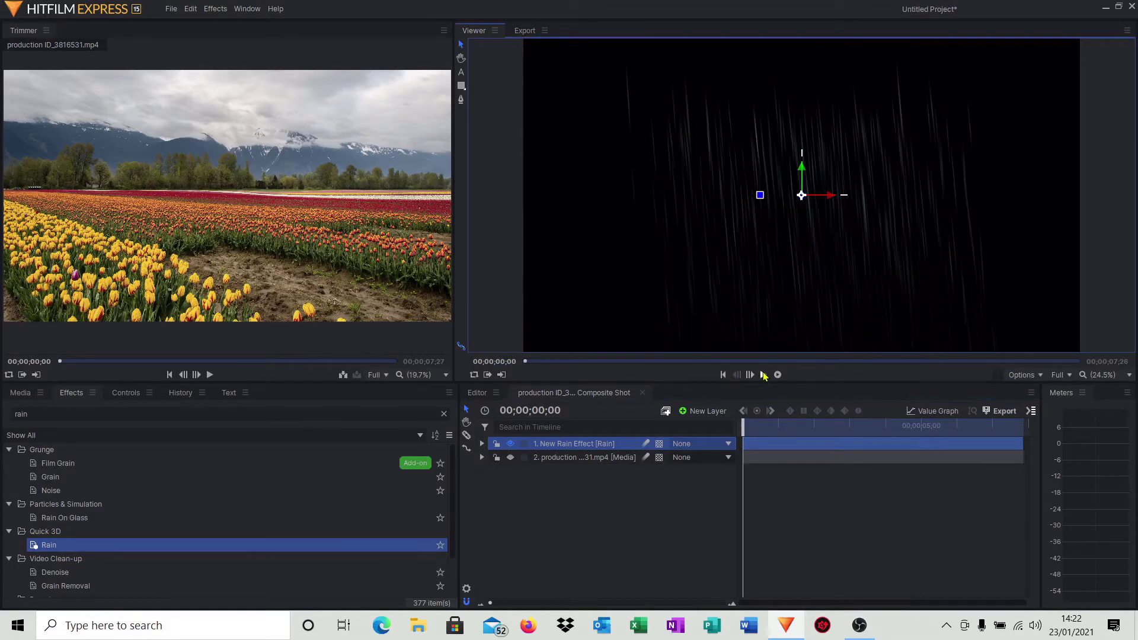
click(764, 375)
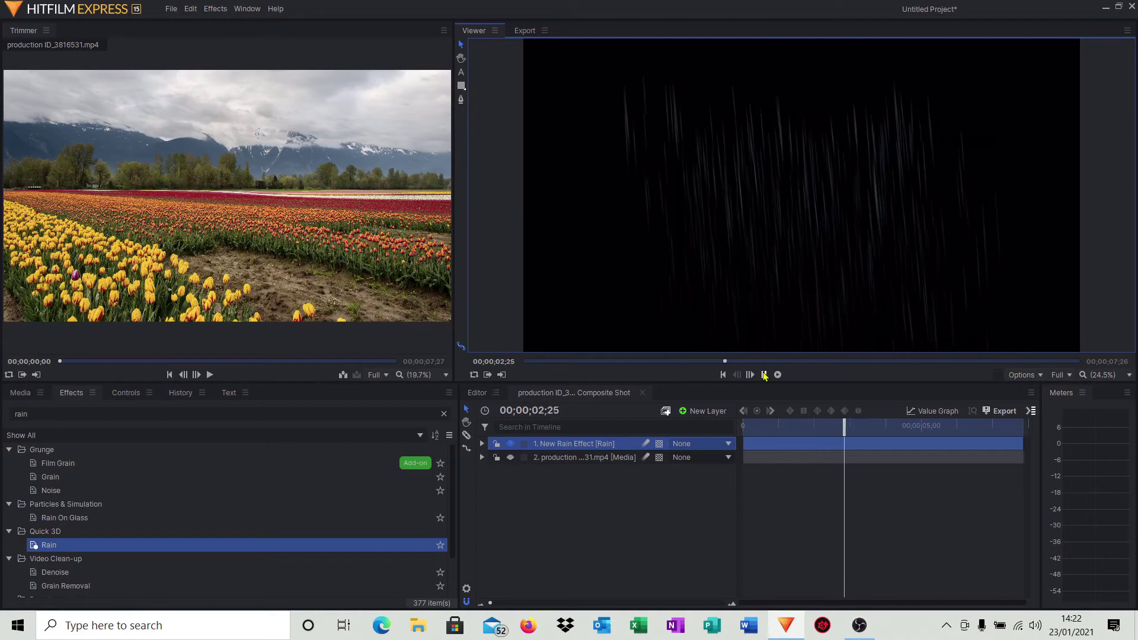
click(763, 374)
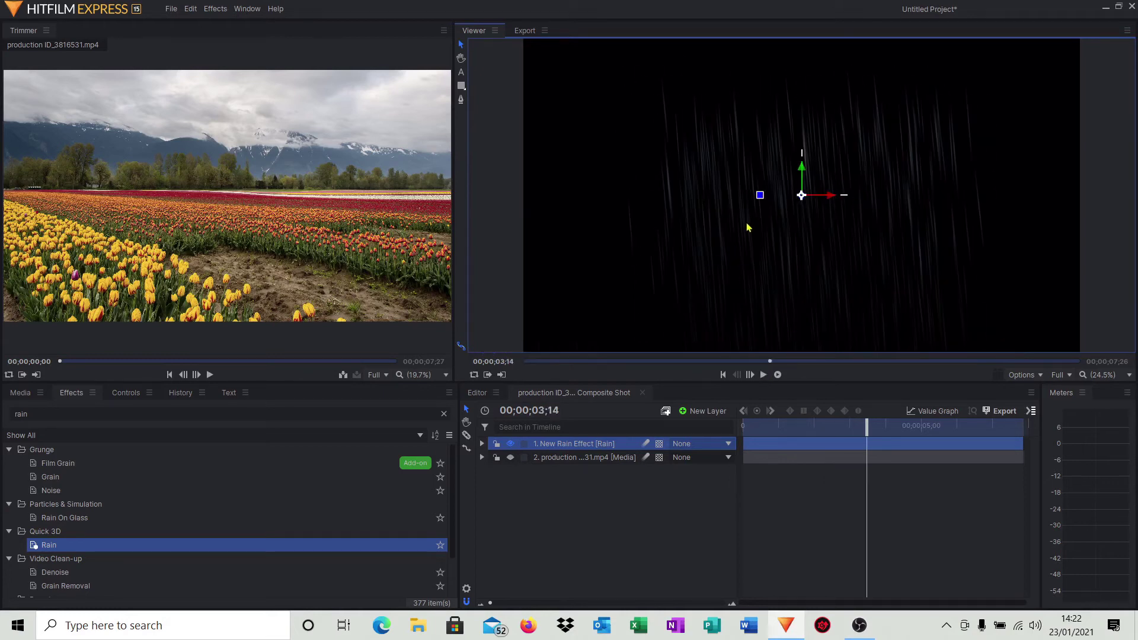
Expand the rain layer to show its Rain settings (Amount 1000) and return to the start.
click(482, 445)
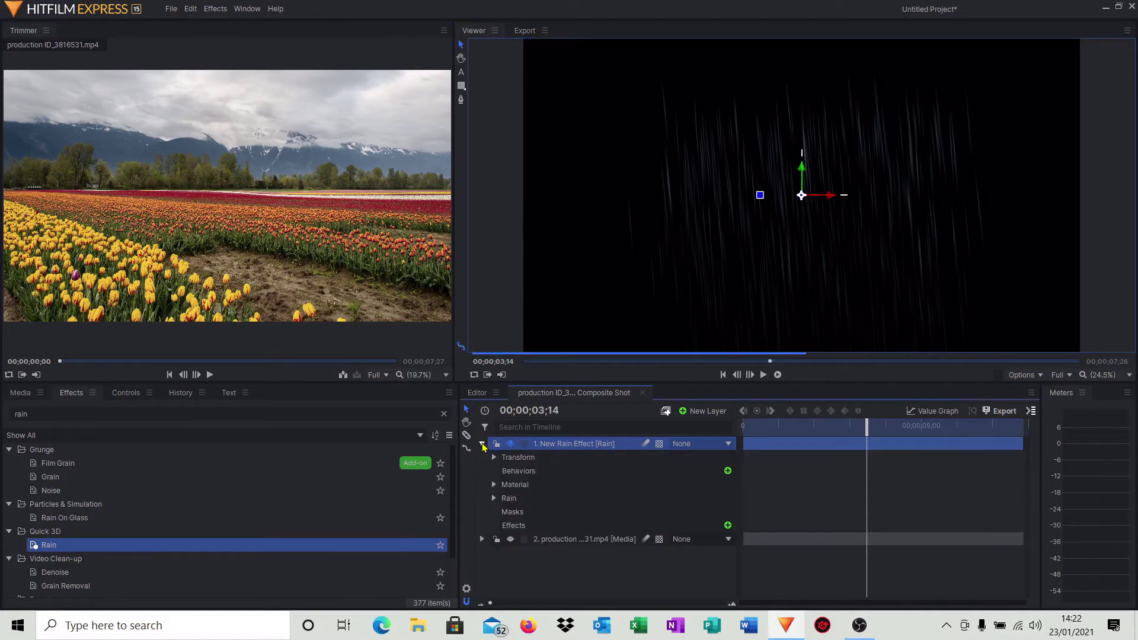
click(494, 498)
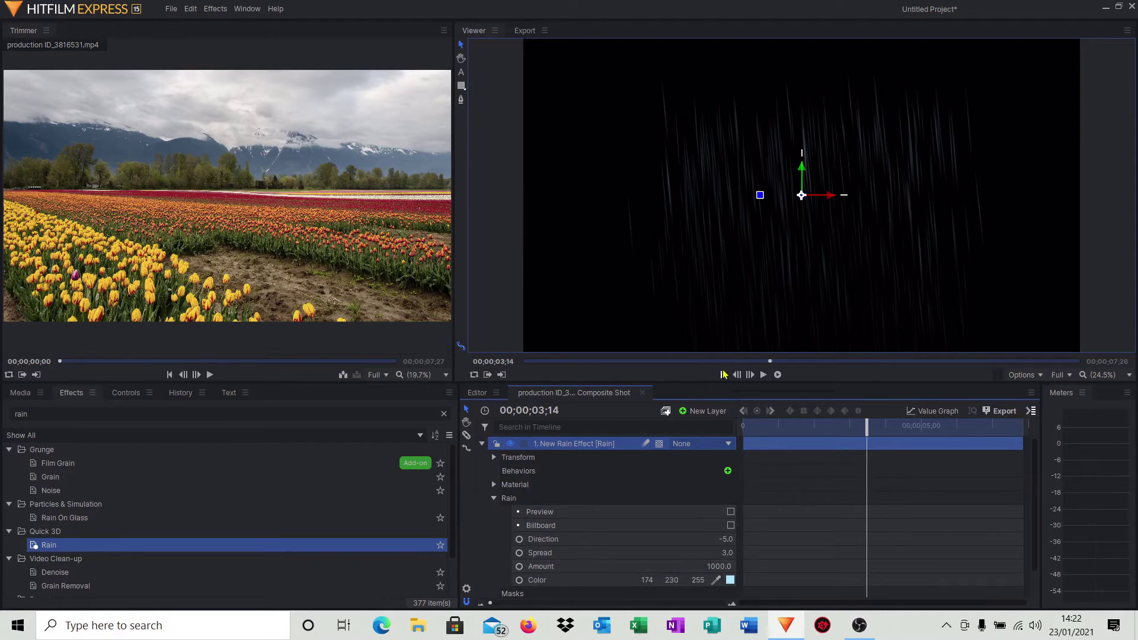
click(724, 375)
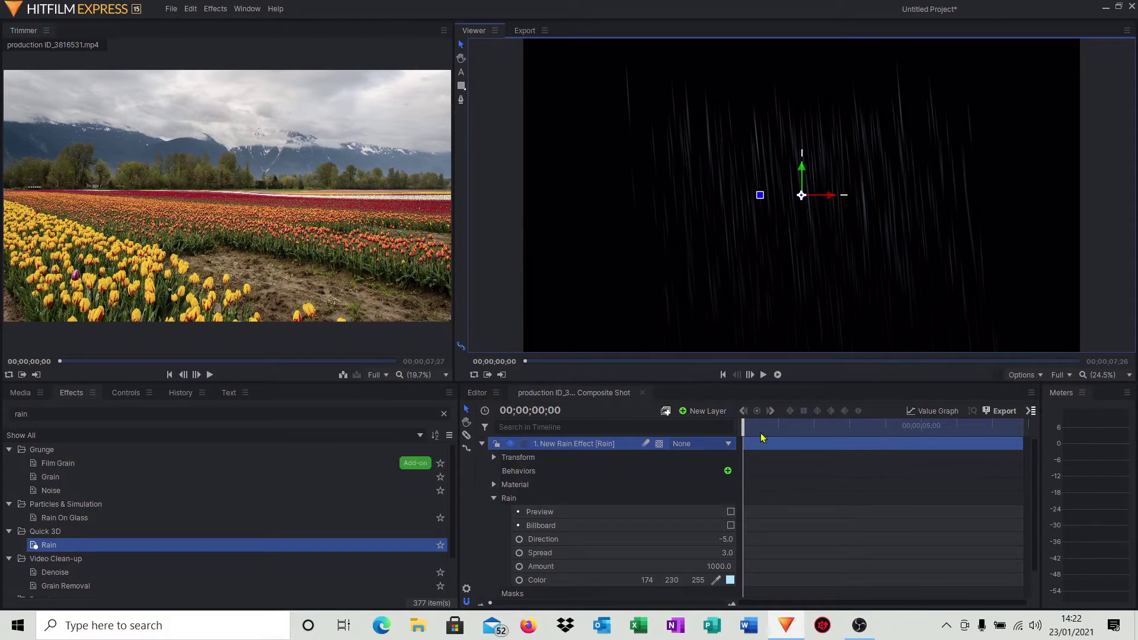
Keyframe the rain Amount at 1000 at the start and 2003 at 00;00;01;25.
click(520, 567)
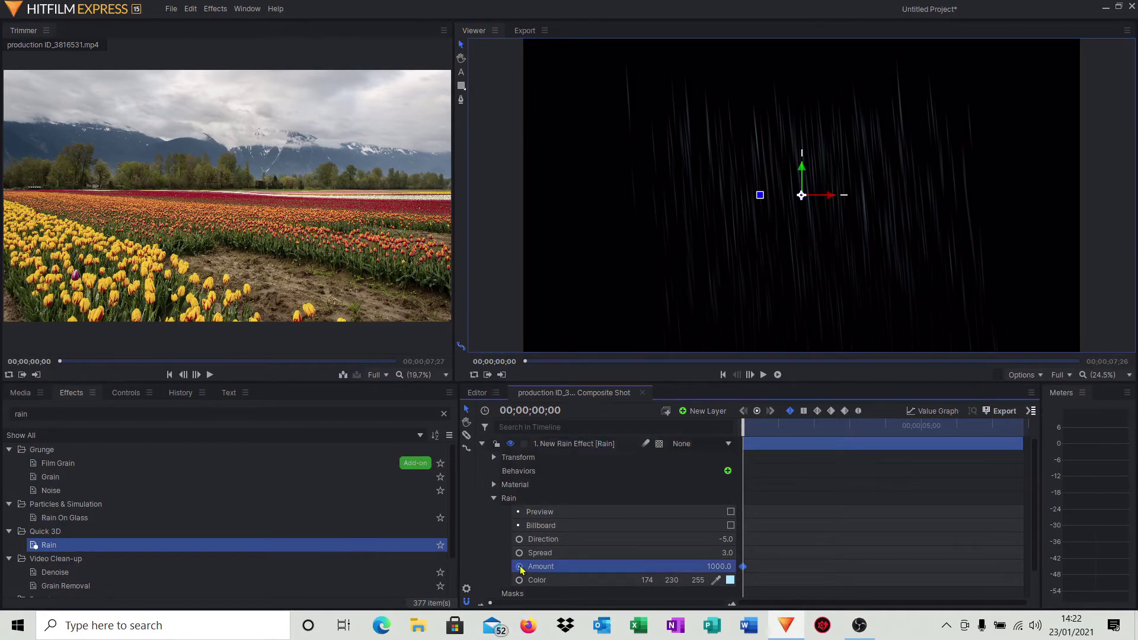
drag(744, 432, 808, 451)
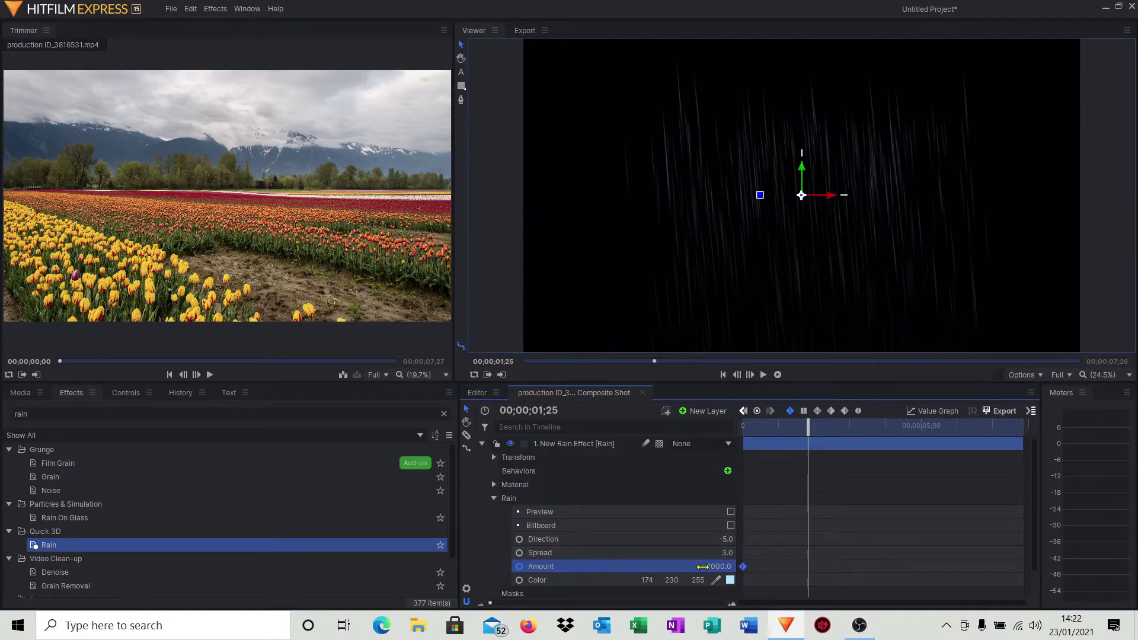
drag(719, 567, 993, 567)
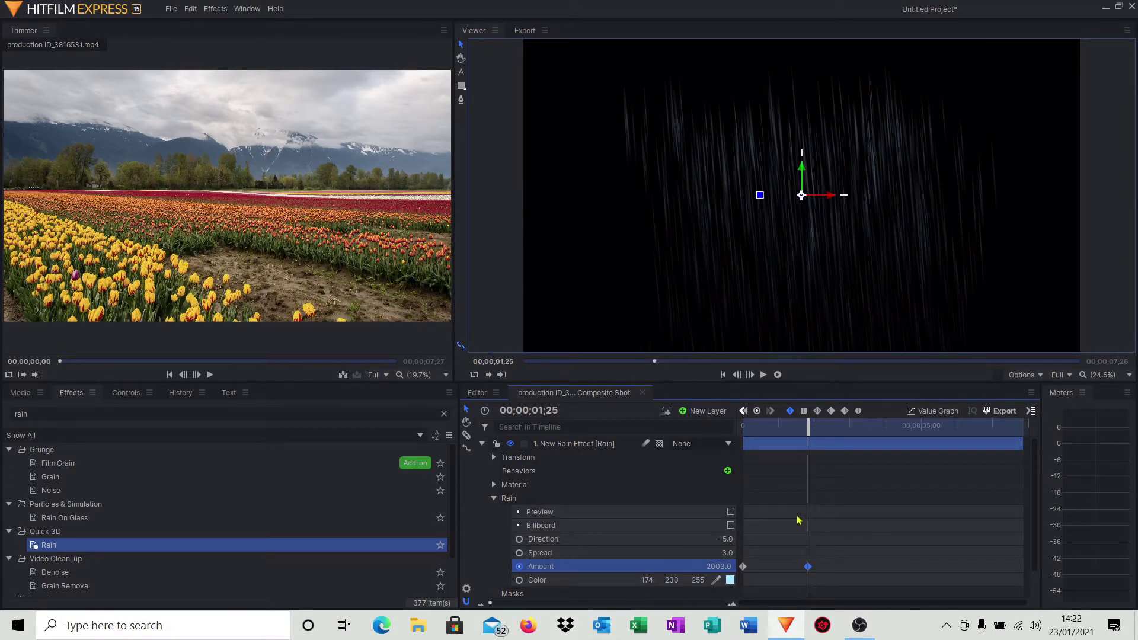
drag(814, 428, 859, 454)
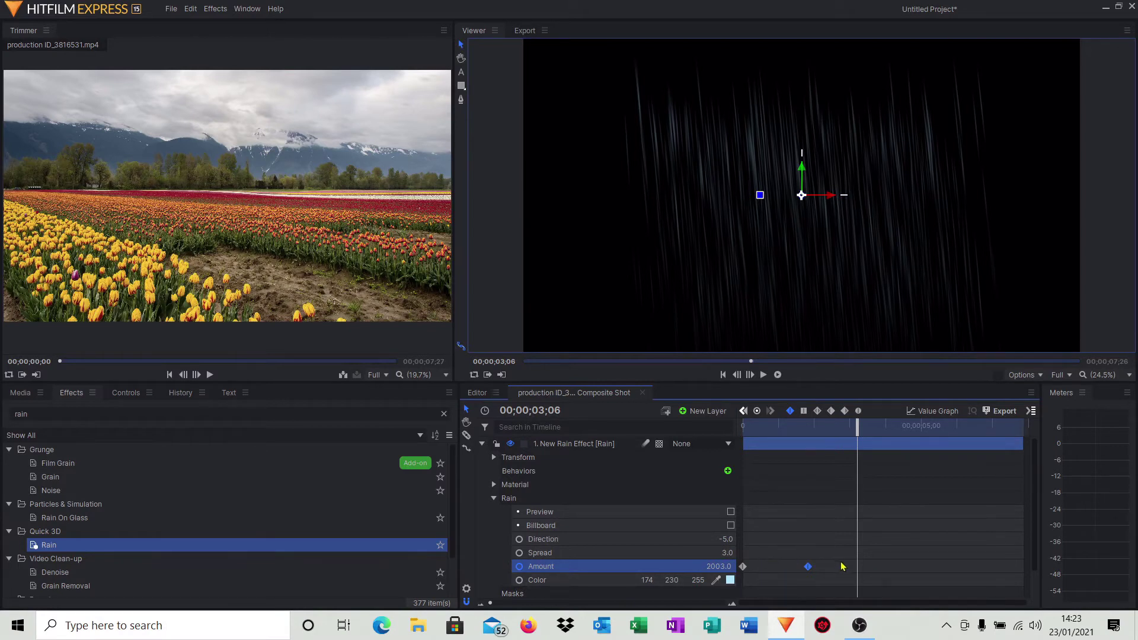
Copy the 2003 Amount keyframe to 00;00;03;06, then lower Amount at 00;00;04;19.
right_click(809, 567)
click(831, 455)
right_click(902, 578)
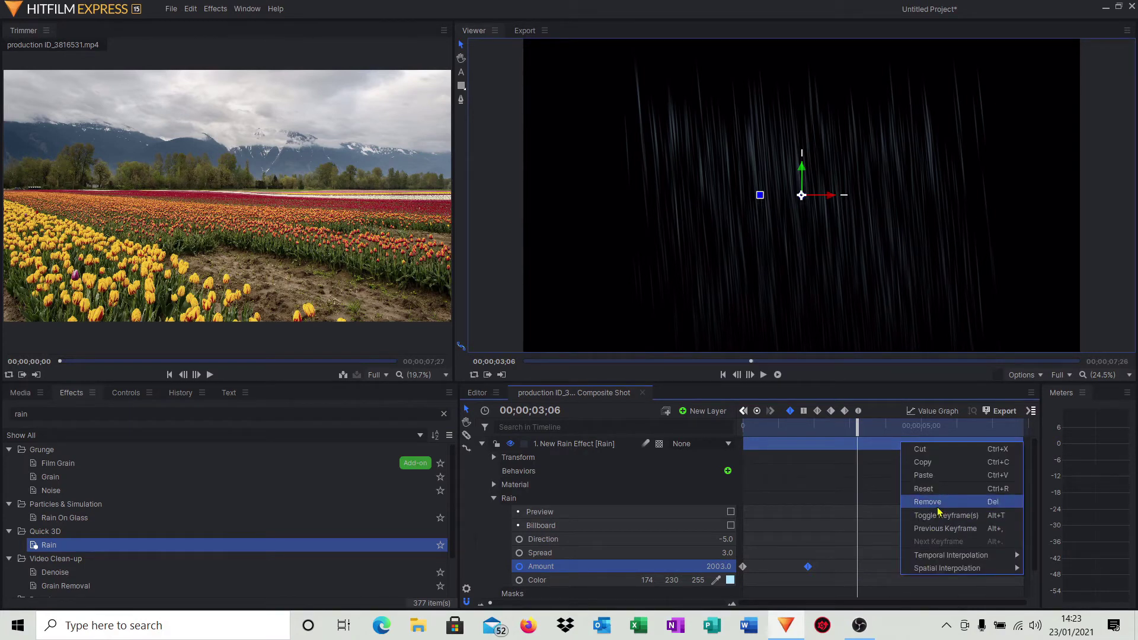
click(934, 475)
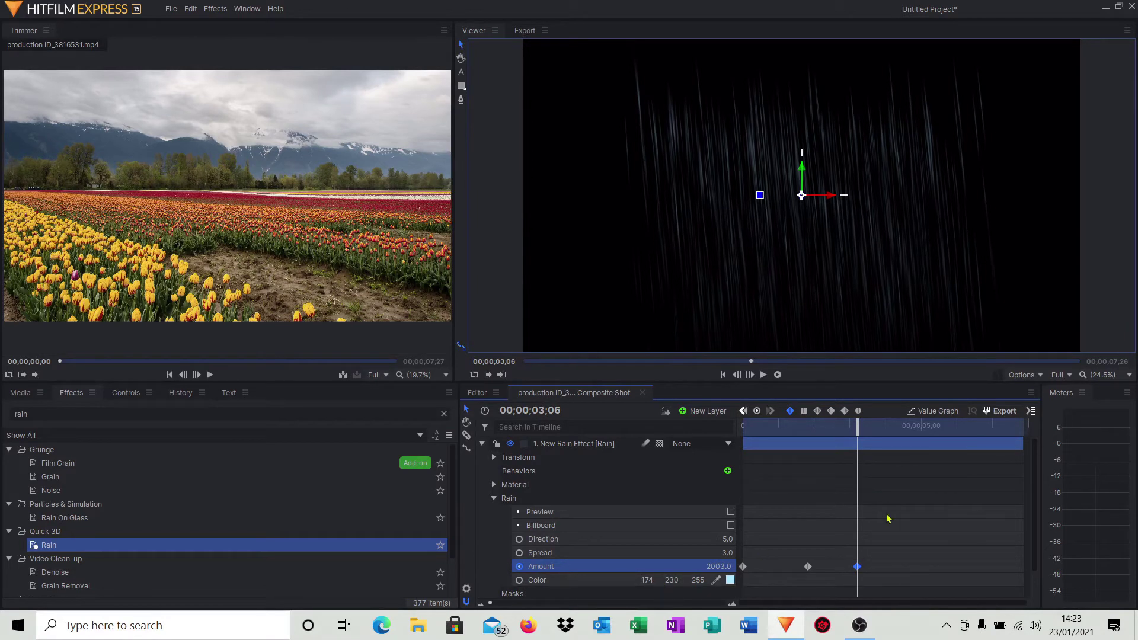
key(space)
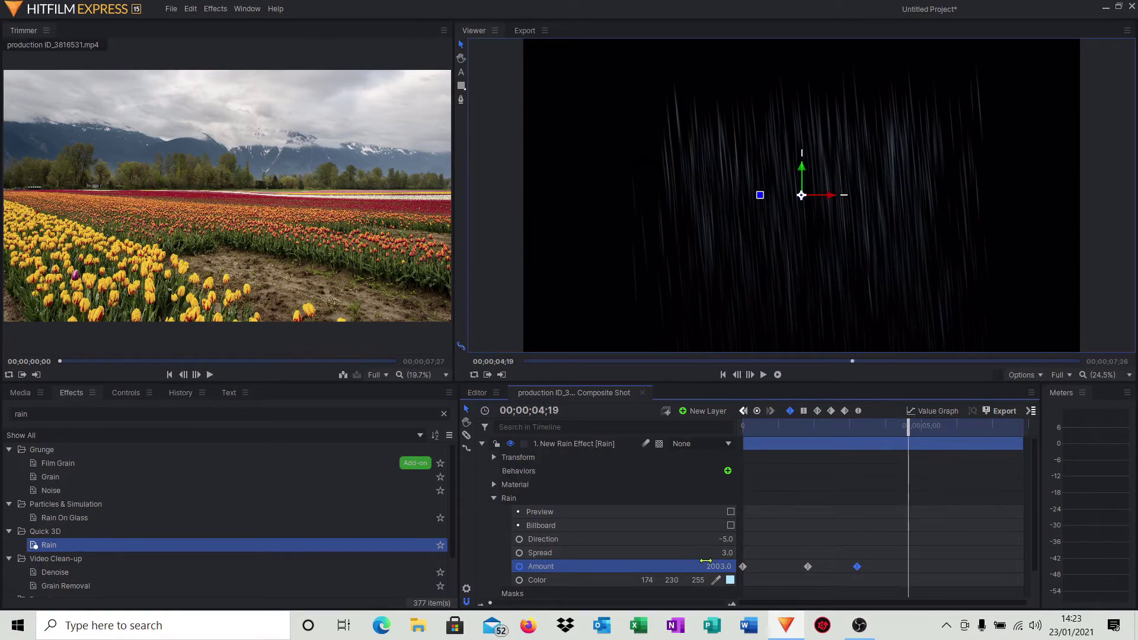
drag(719, 566, 536, 567)
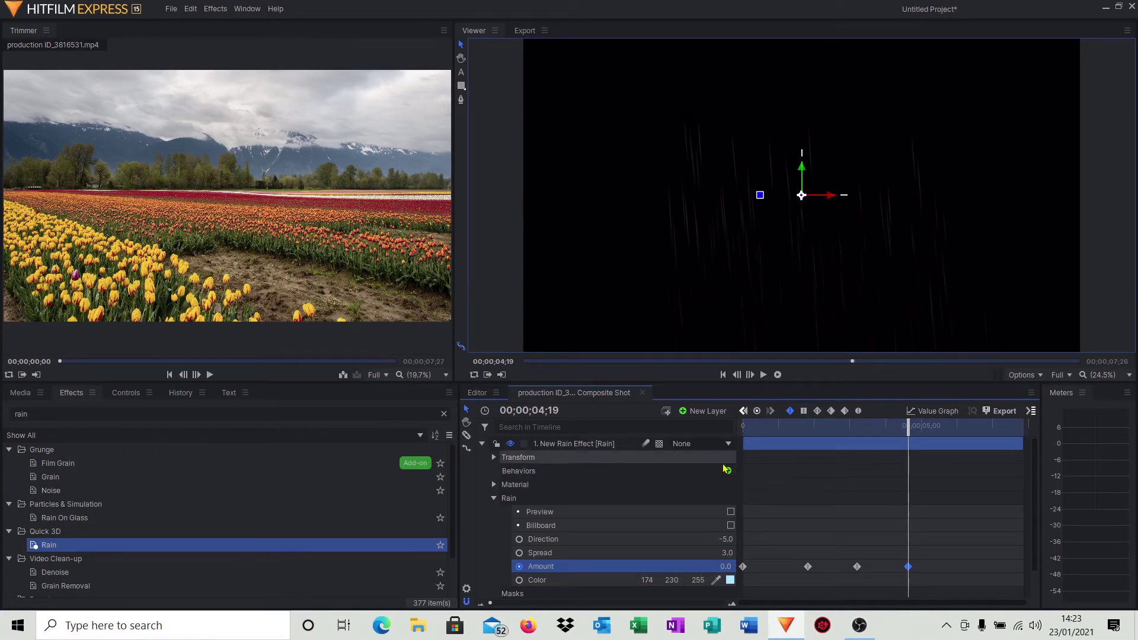
click(722, 375)
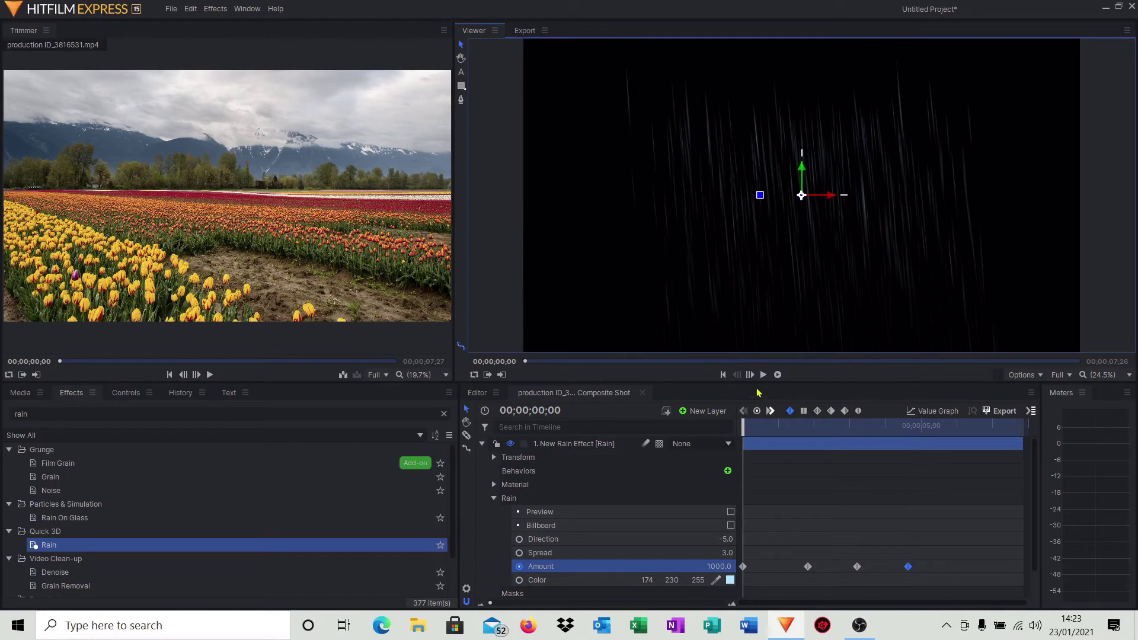
click(764, 375)
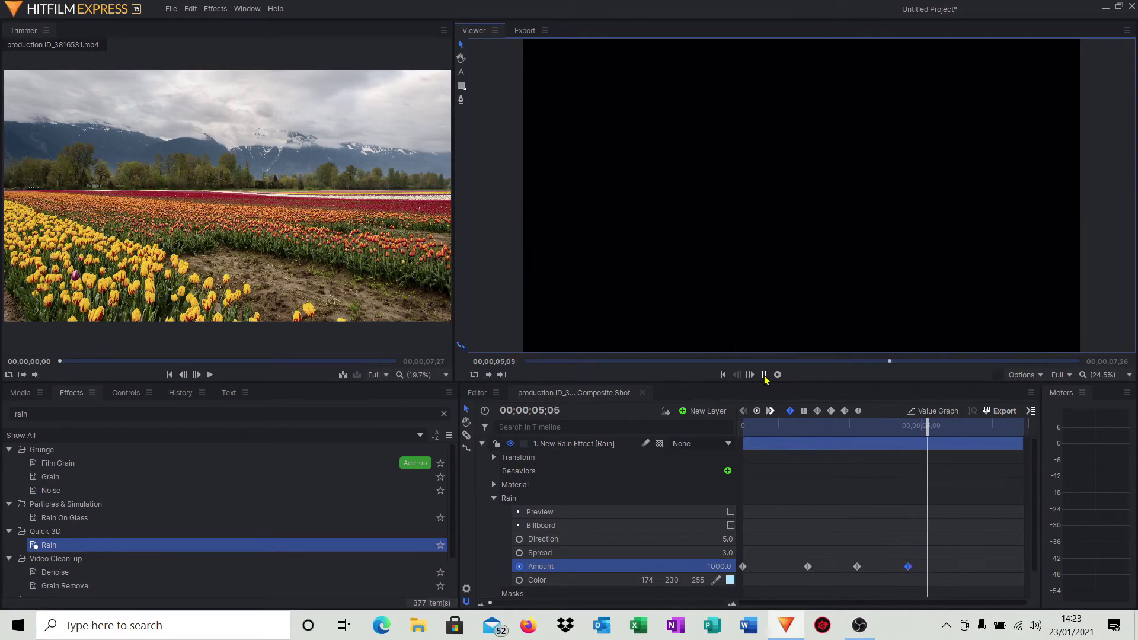
click(764, 376)
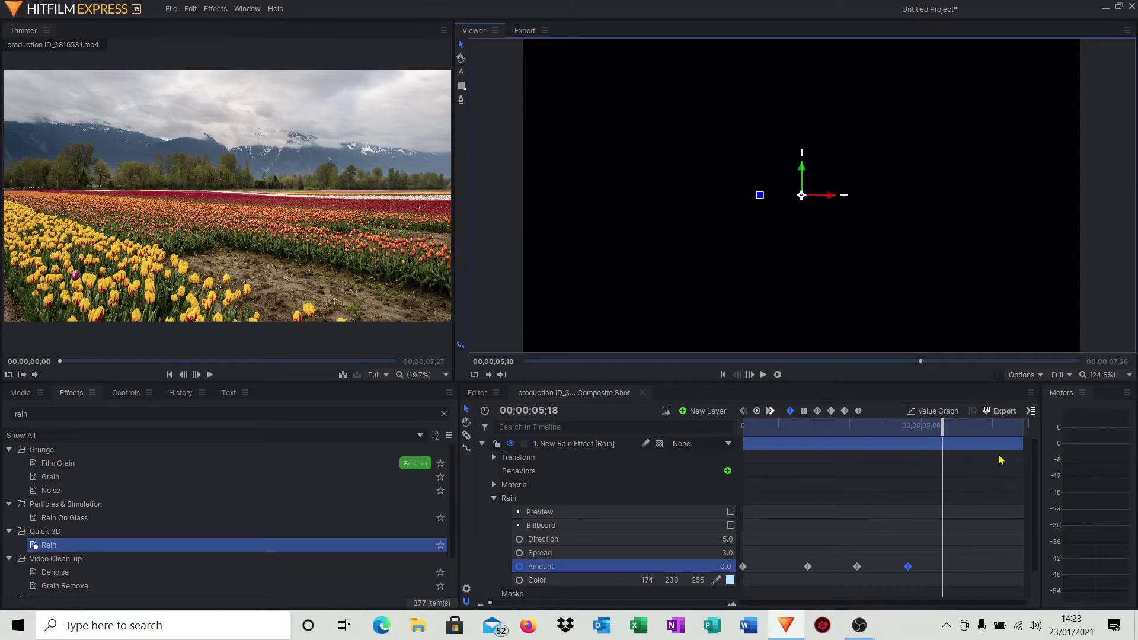
Switch to the Value Graph and marquee-select all the rain Amount keyframes.
click(930, 413)
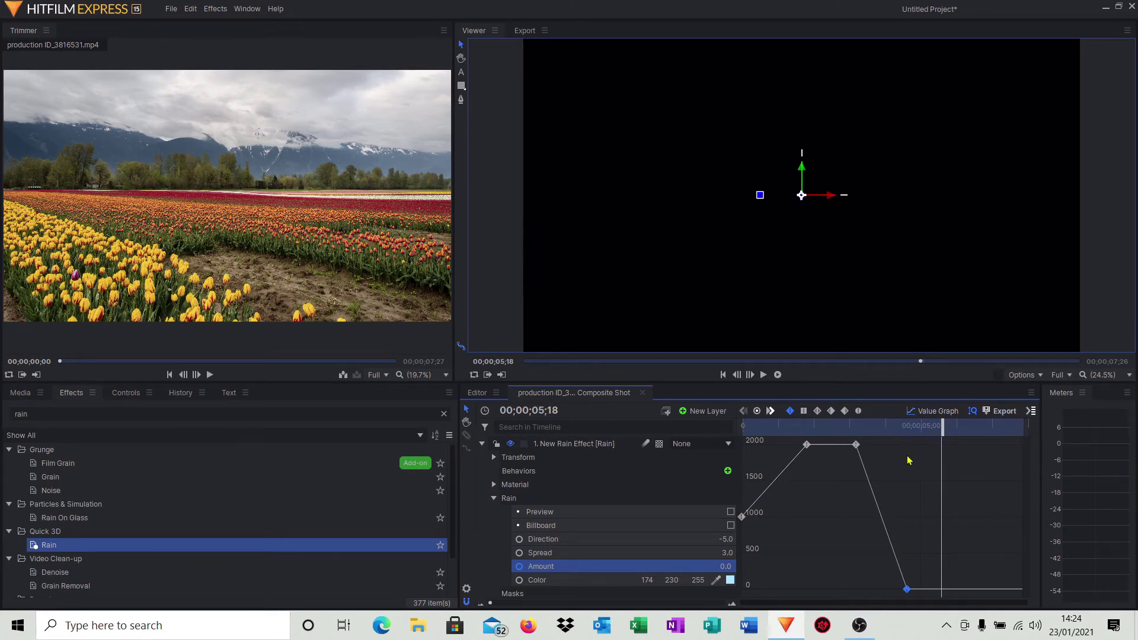
drag(972, 446, 740, 592)
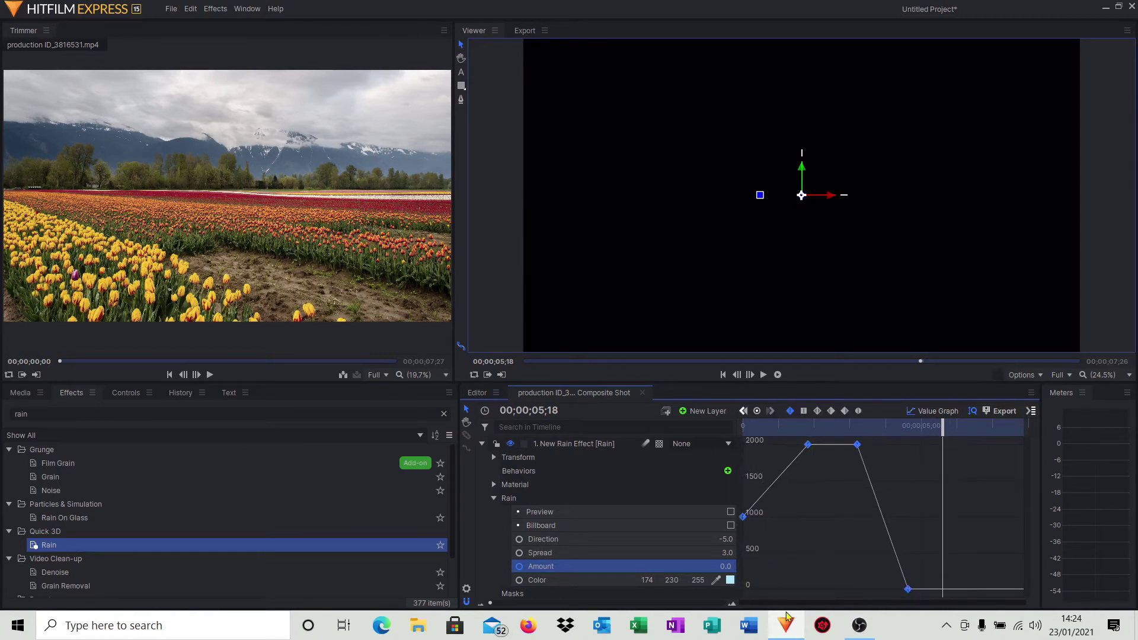
Apply Smooth temporal interpolation to the Amount keyframes and shift the final zero keyframe later.
right_click(856, 548)
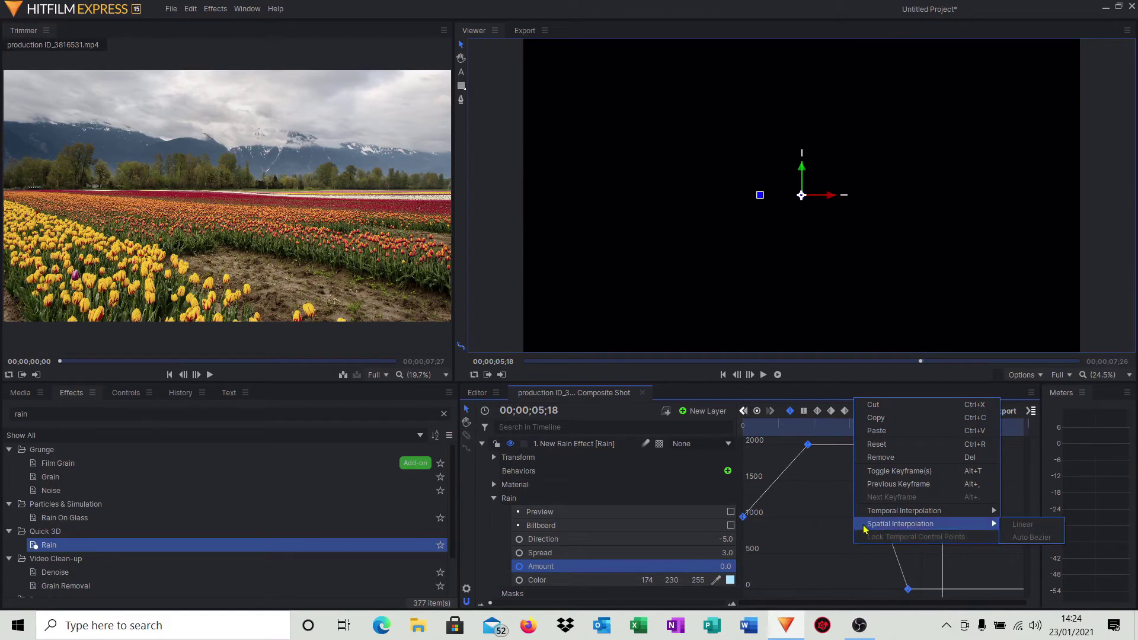
mouse_move(881, 512)
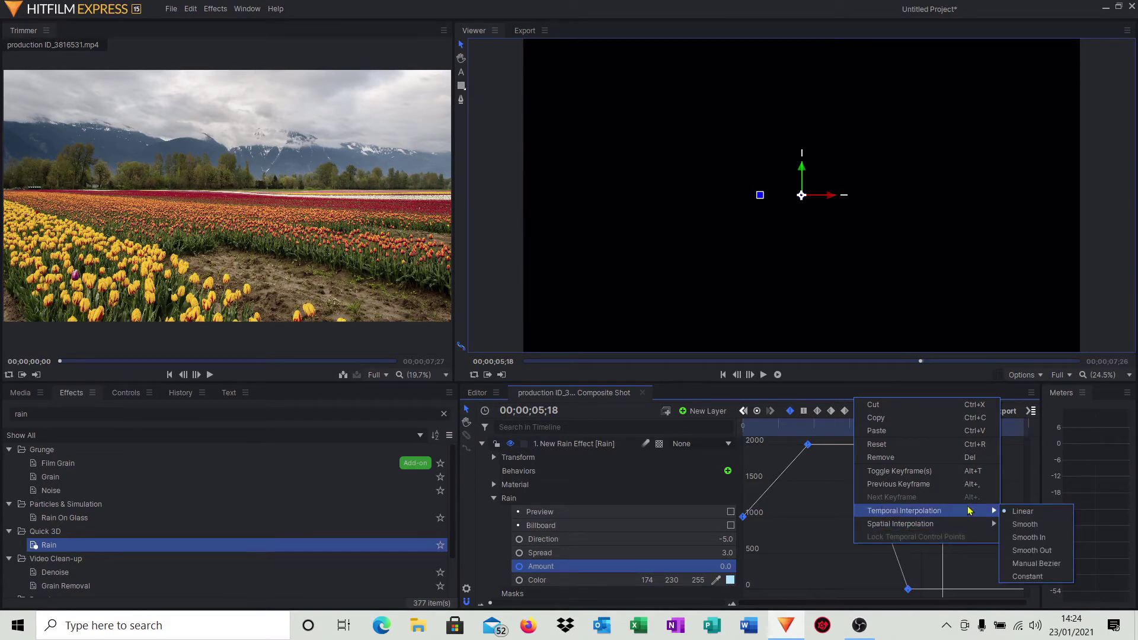
click(1038, 532)
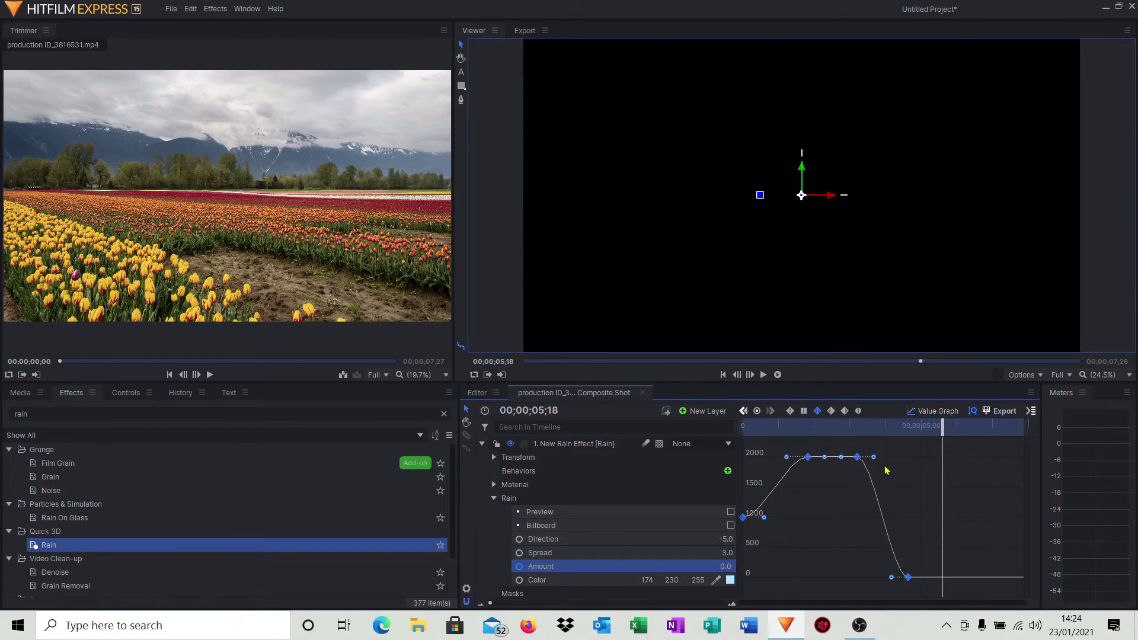
click(920, 527)
drag(909, 577, 952, 577)
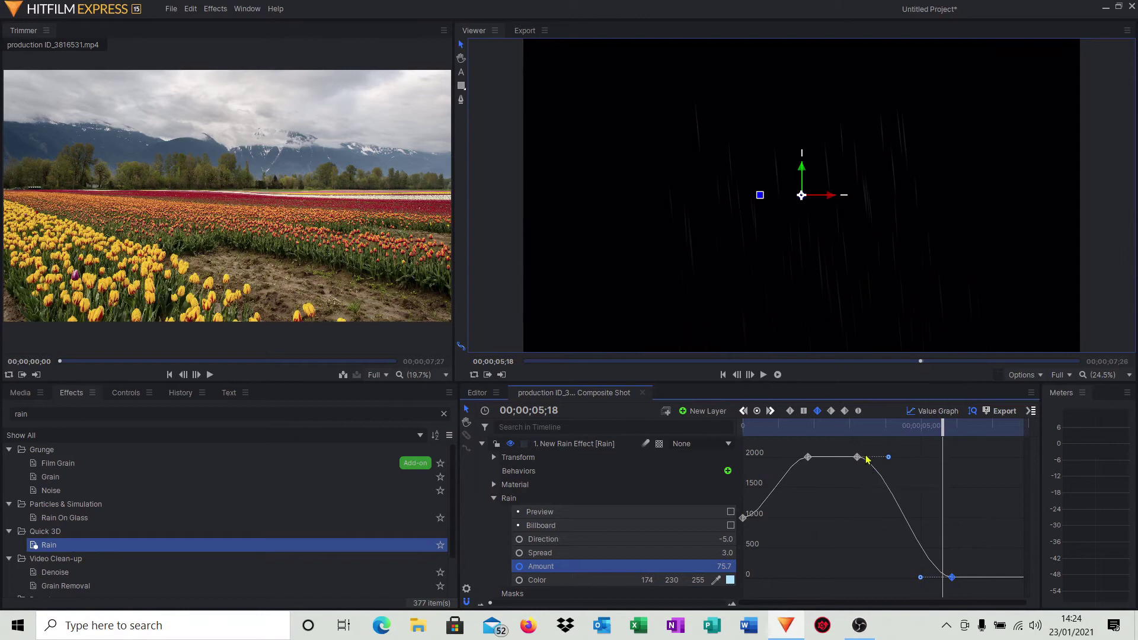
Nudge the second peak down, preview the smoothed rain, then raise that peak to about 2000.
drag(857, 457, 858, 462)
click(723, 375)
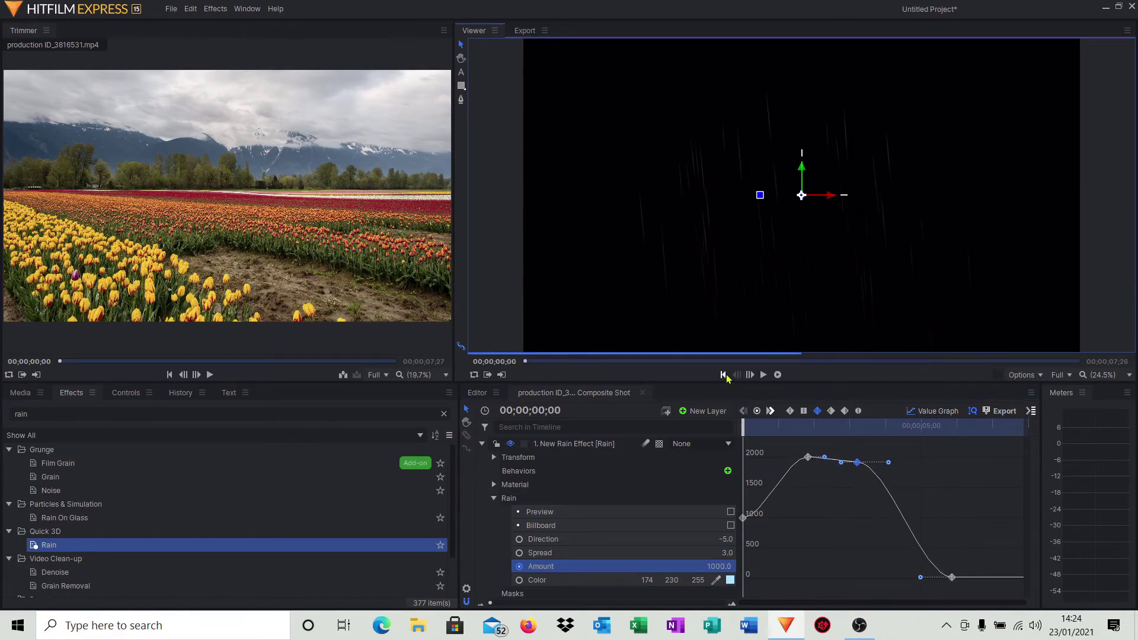
click(762, 376)
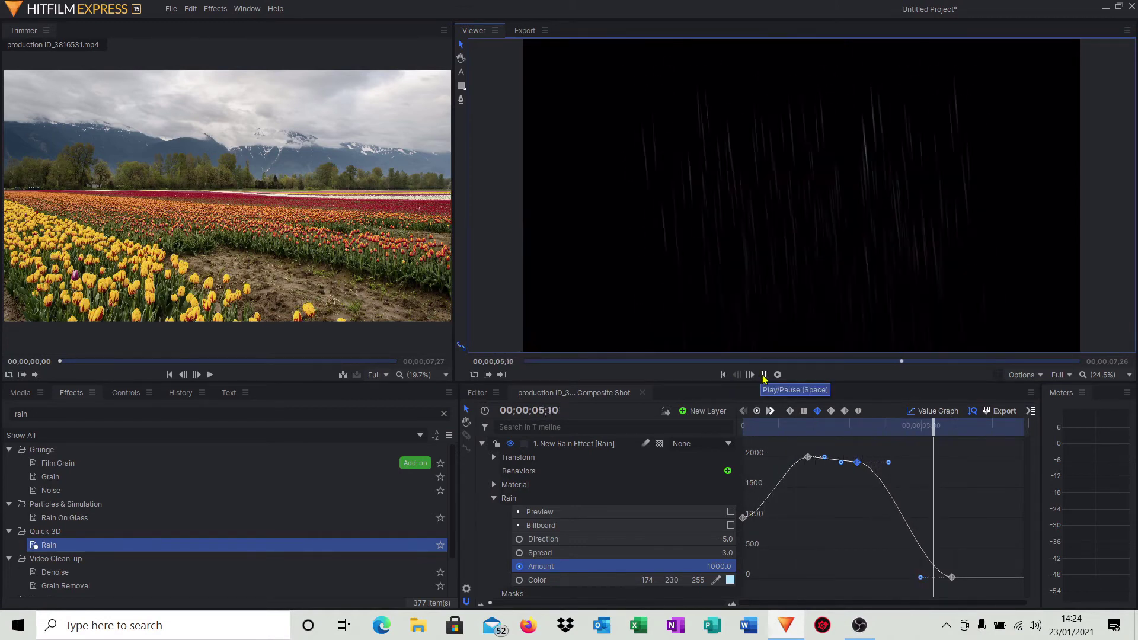
click(765, 375)
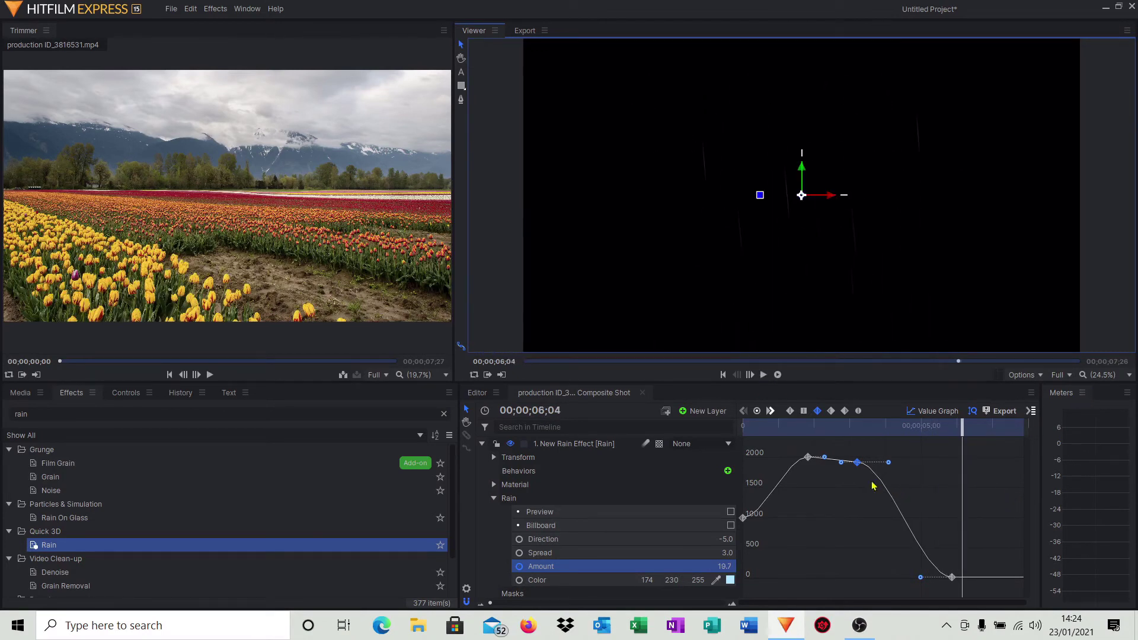
click(863, 531)
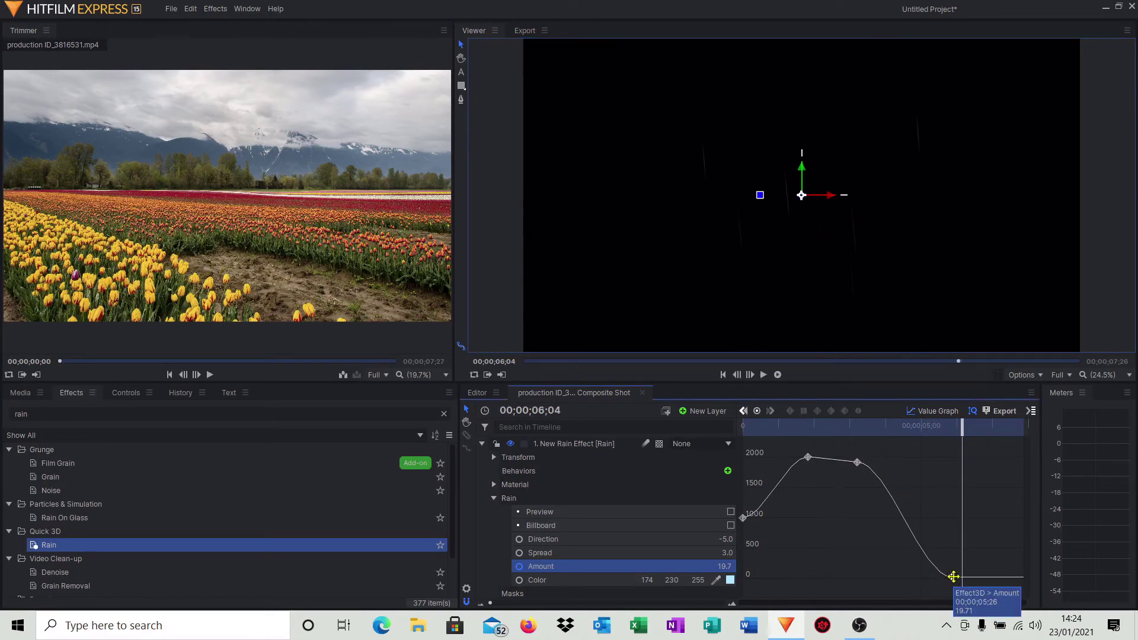
drag(857, 462, 867, 457)
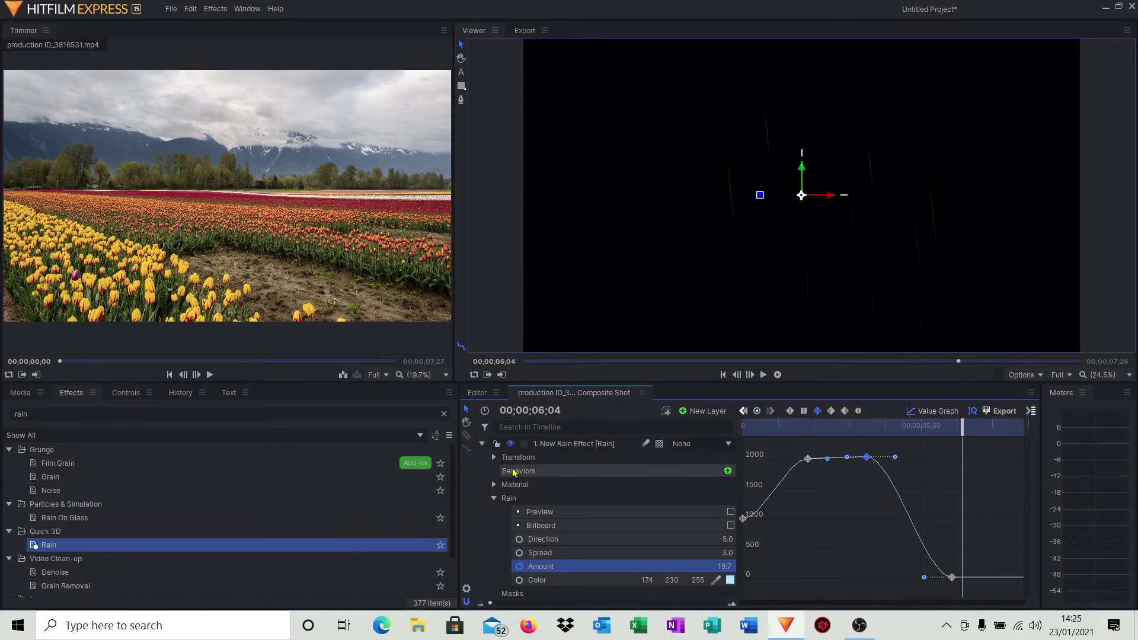
Collapse the rain layer, unhide the tulip clip, and play the composite from the start.
click(482, 443)
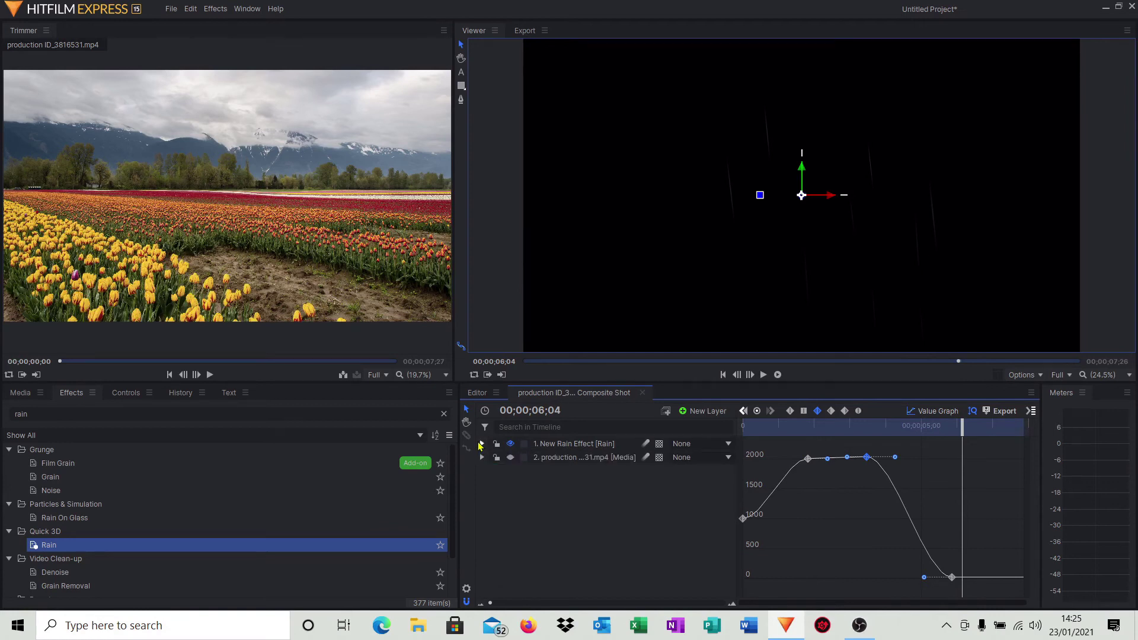
click(511, 457)
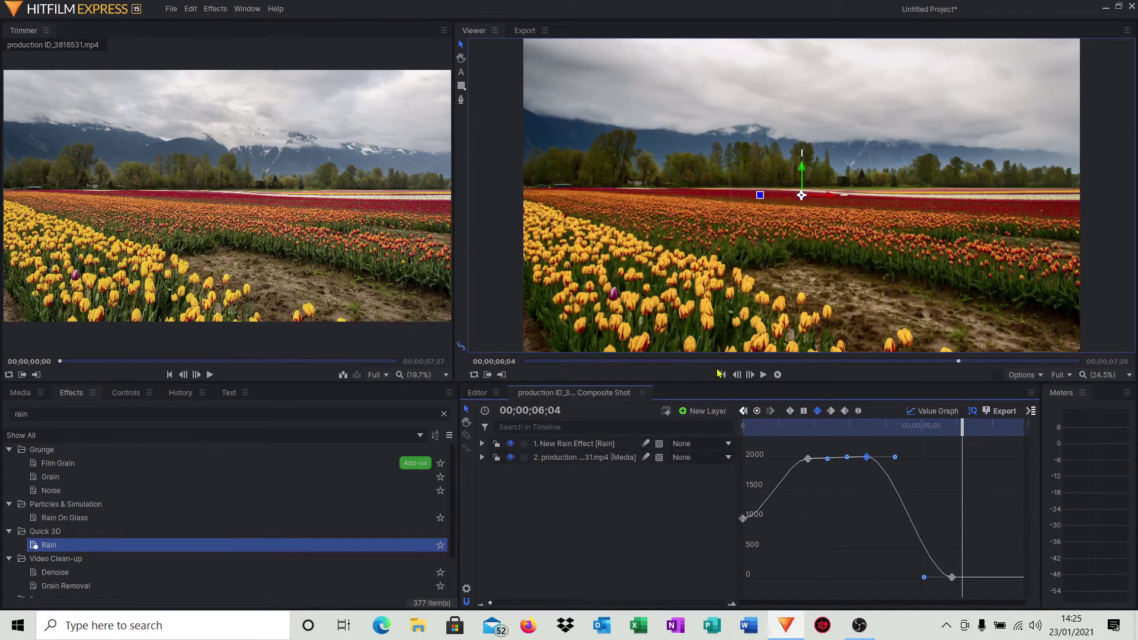
click(723, 374)
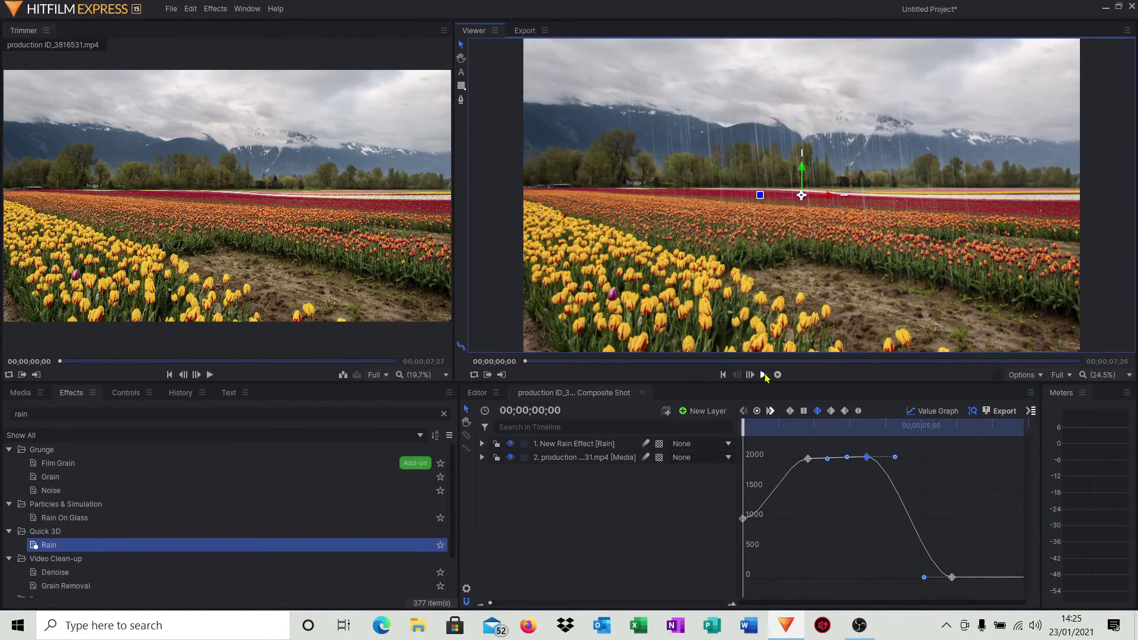
click(764, 375)
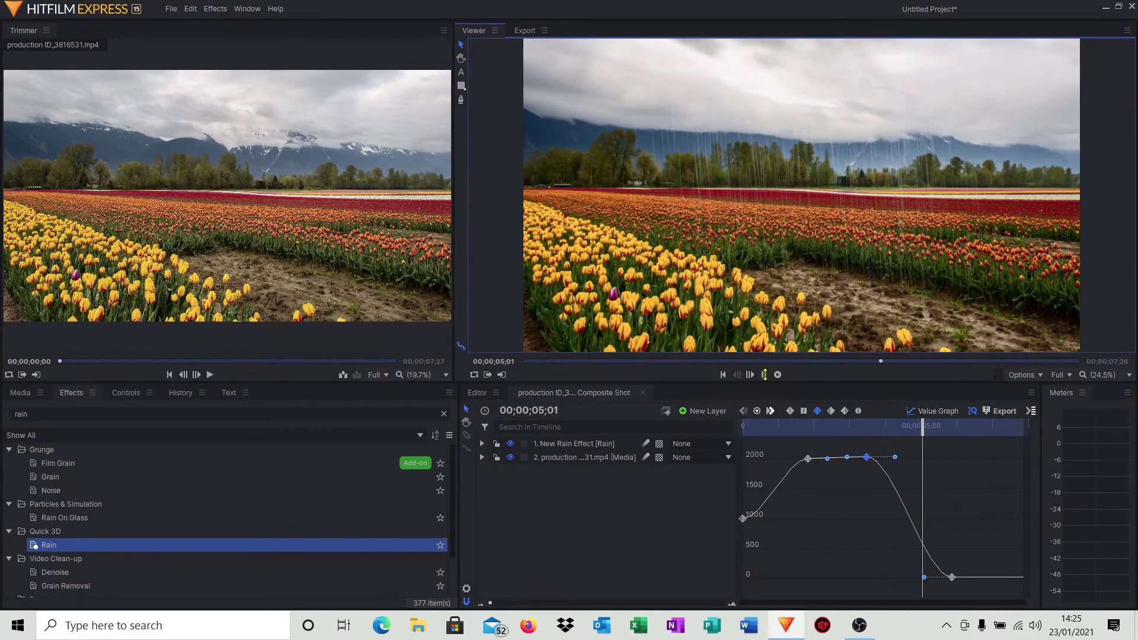
click(765, 375)
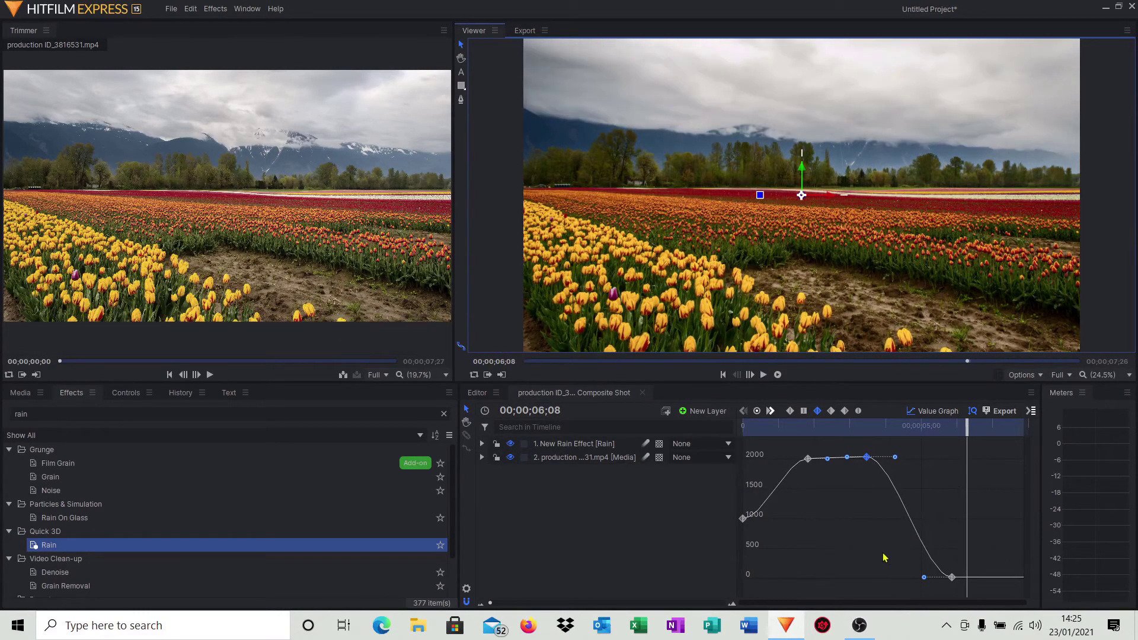
Move the zero keyframe to 6;18, lower the second peak to ~1786, shift the first peak to 1;11 at ~2090, then replay.
click(959, 578)
drag(959, 578, 979, 578)
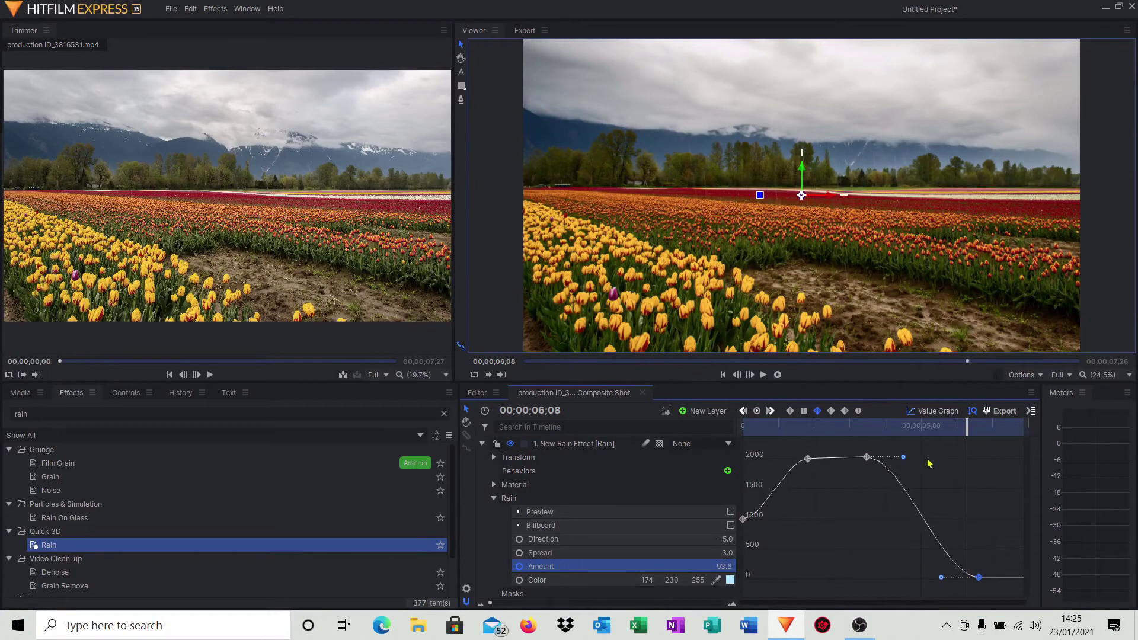
drag(867, 457, 867, 478)
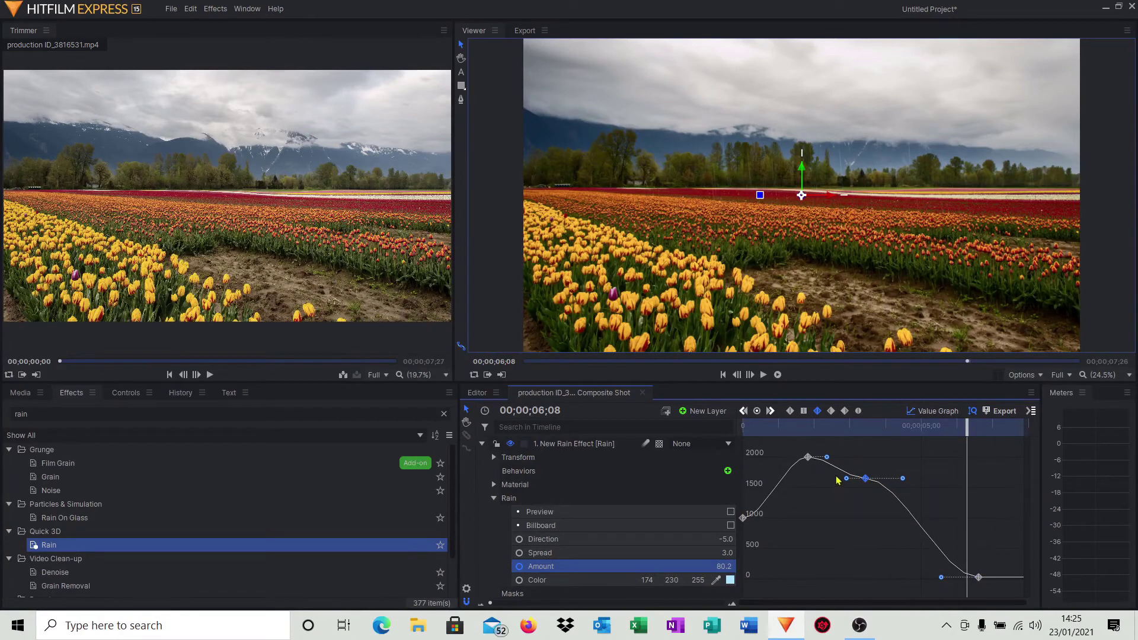
drag(808, 457, 793, 455)
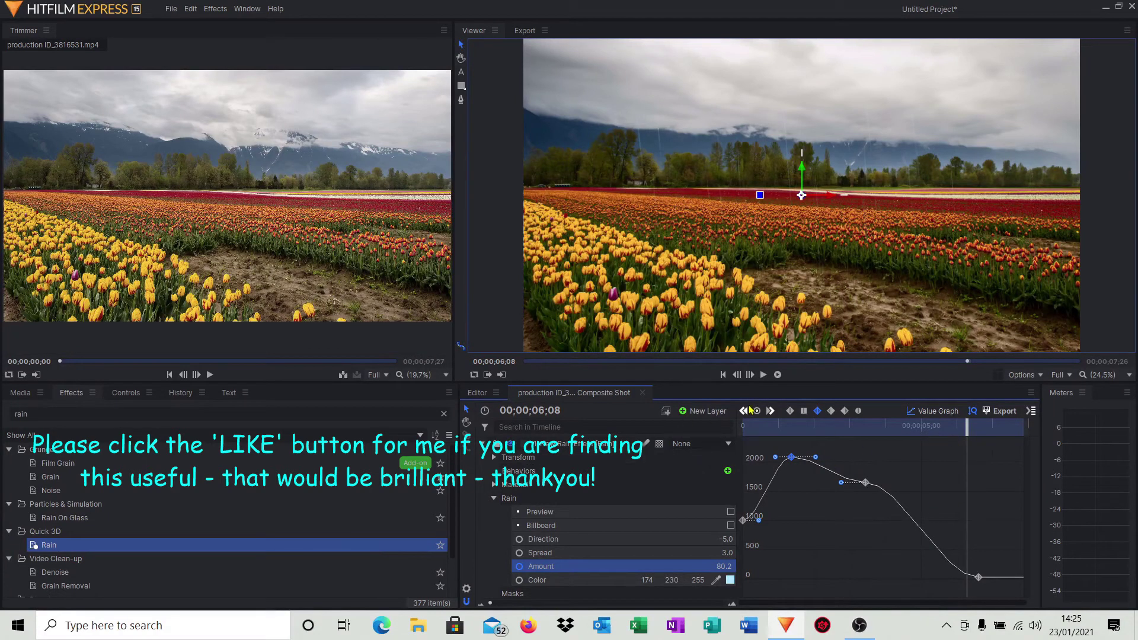
click(725, 377)
click(763, 374)
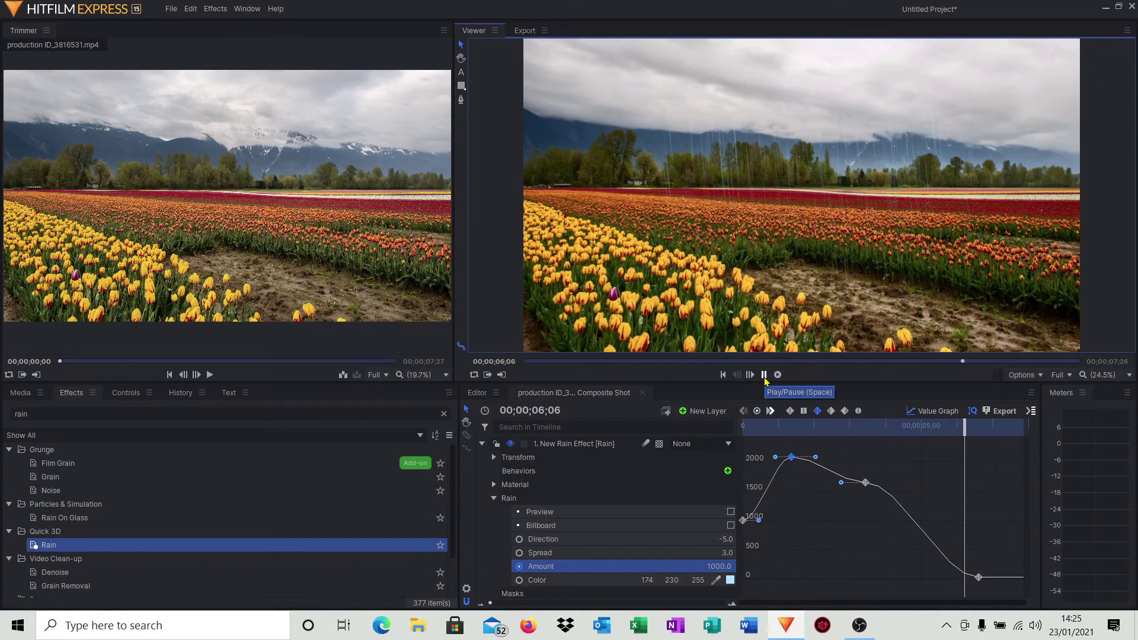
click(764, 375)
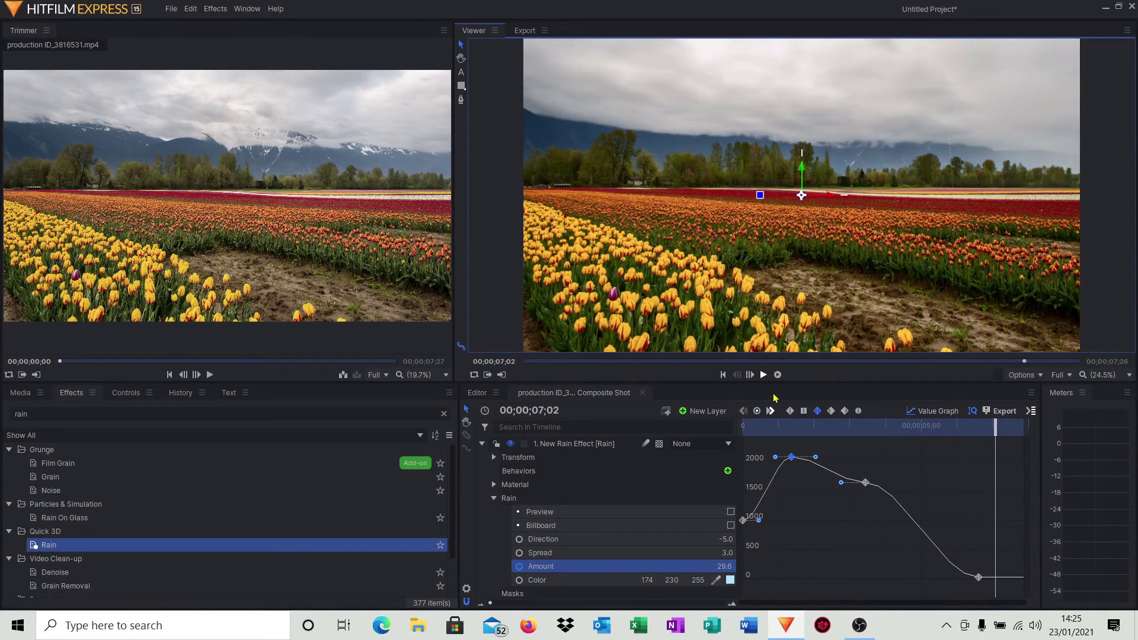